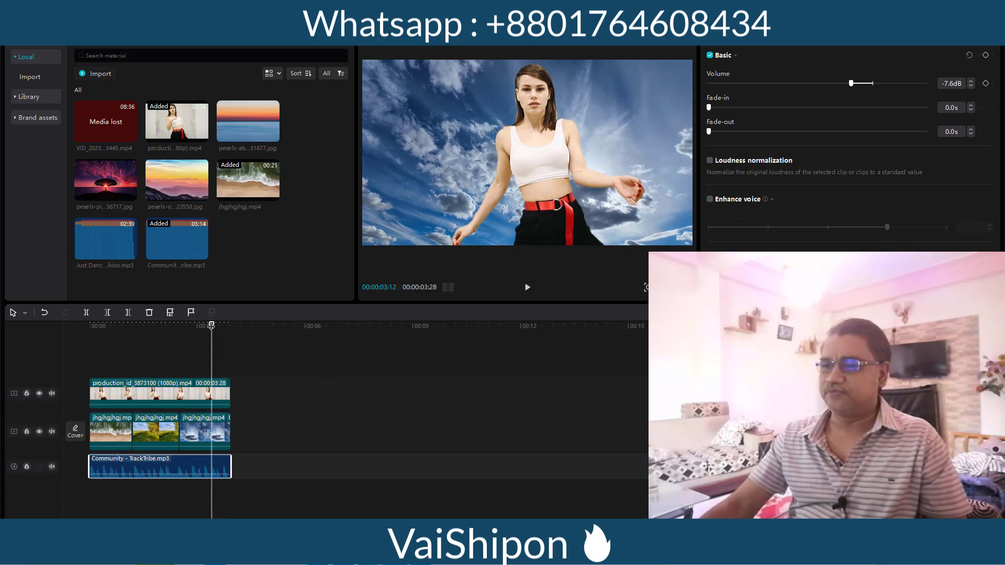
- Clear the timeline by deleting the woman clip, all background segments and the audio track
drag(211, 326, 95, 325)
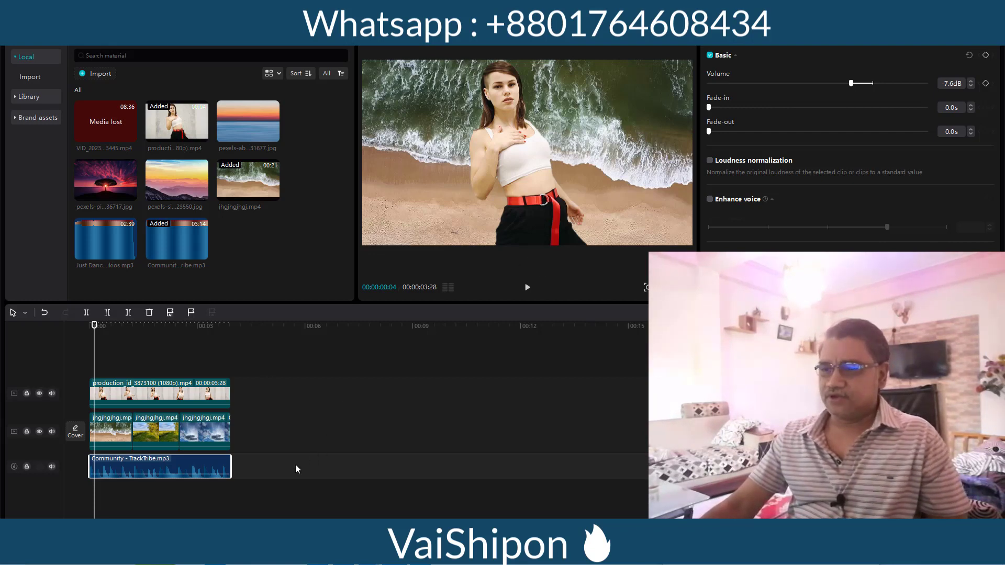
drag(271, 470, 151, 359)
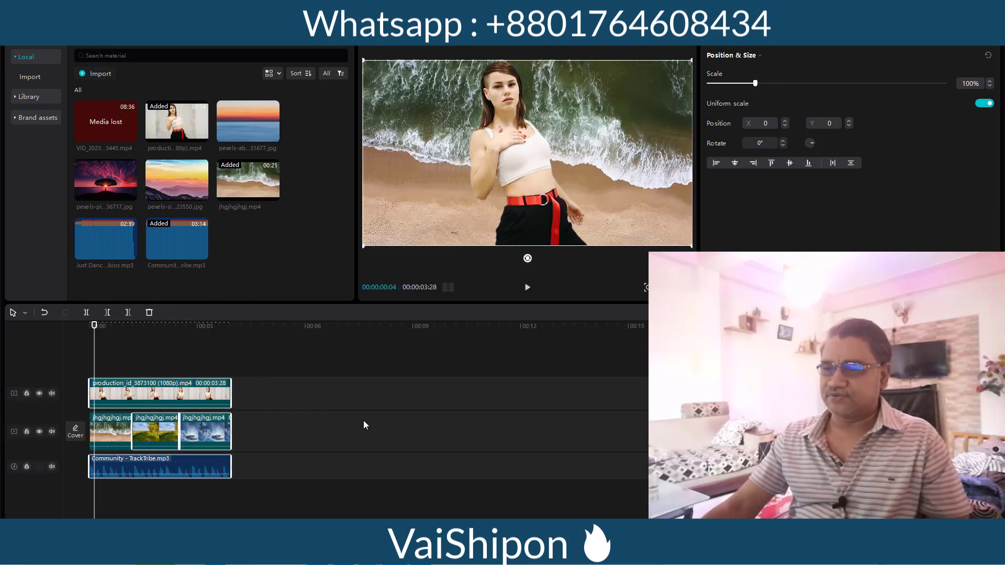
key(Delete)
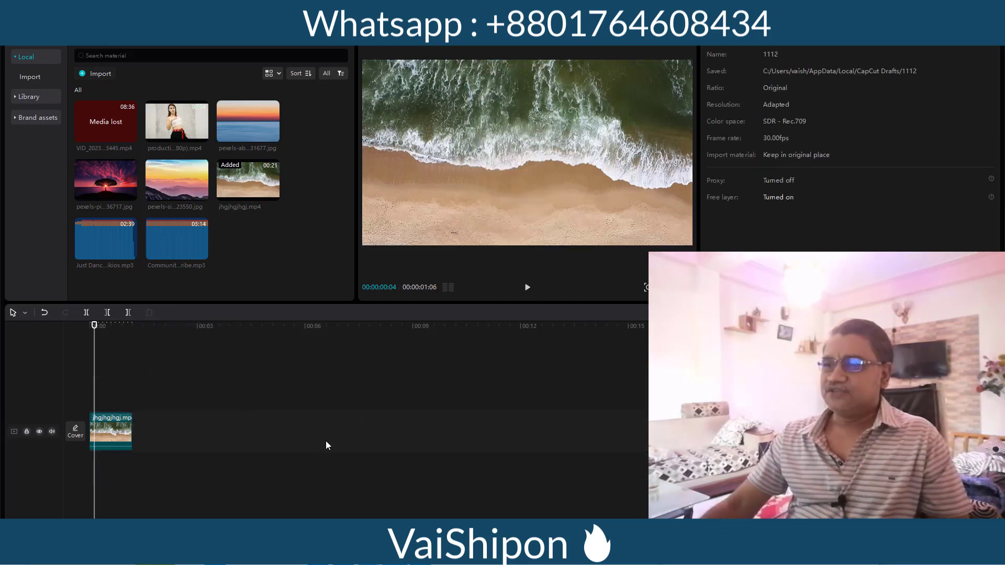
click(111, 438)
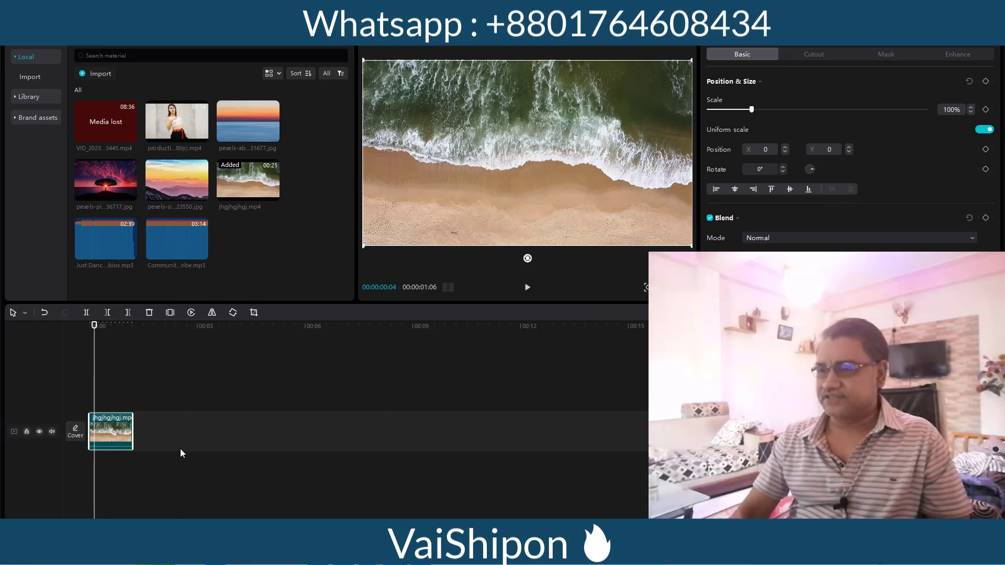
key(Delete)
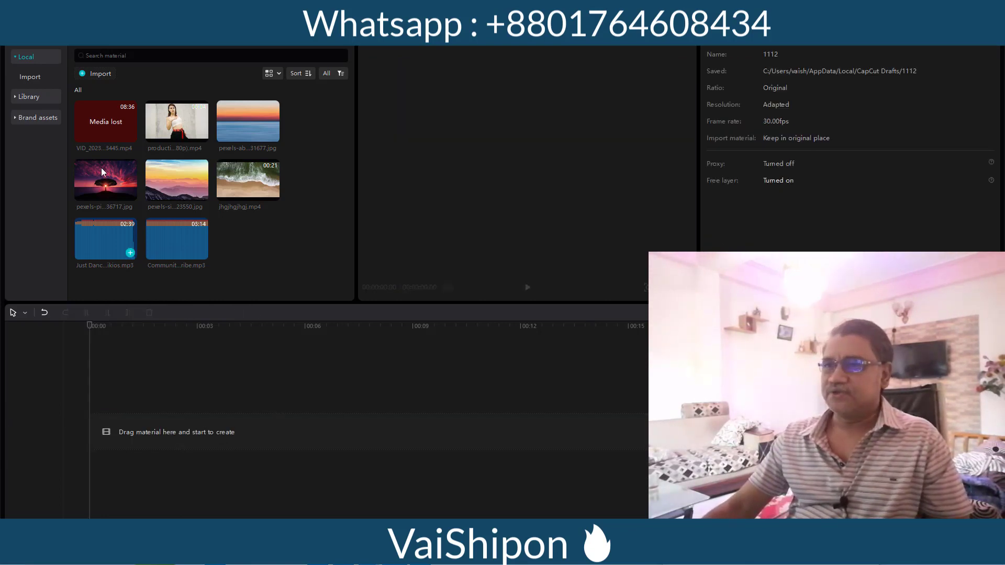
click(179, 125)
drag(180, 126, 92, 430)
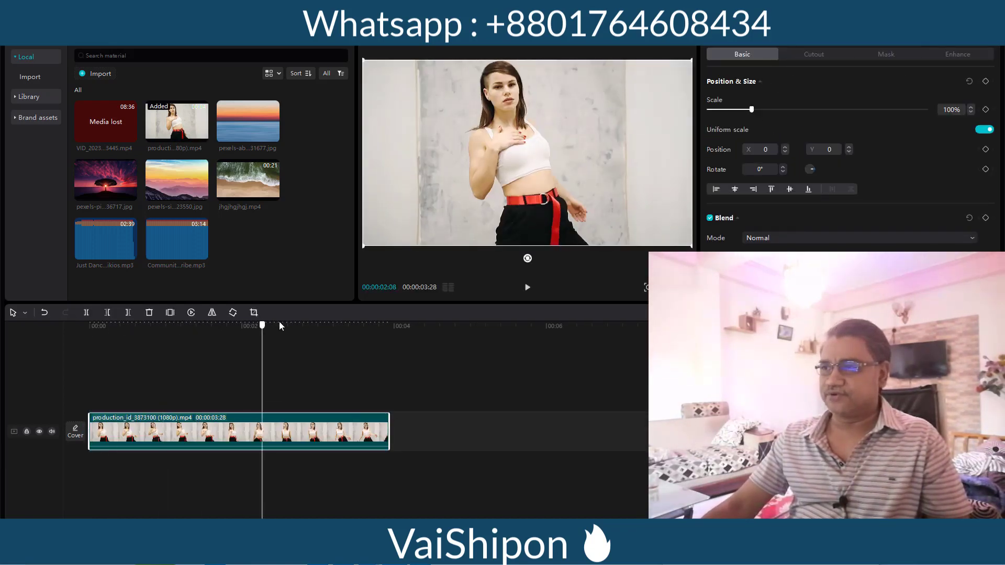
click(527, 288)
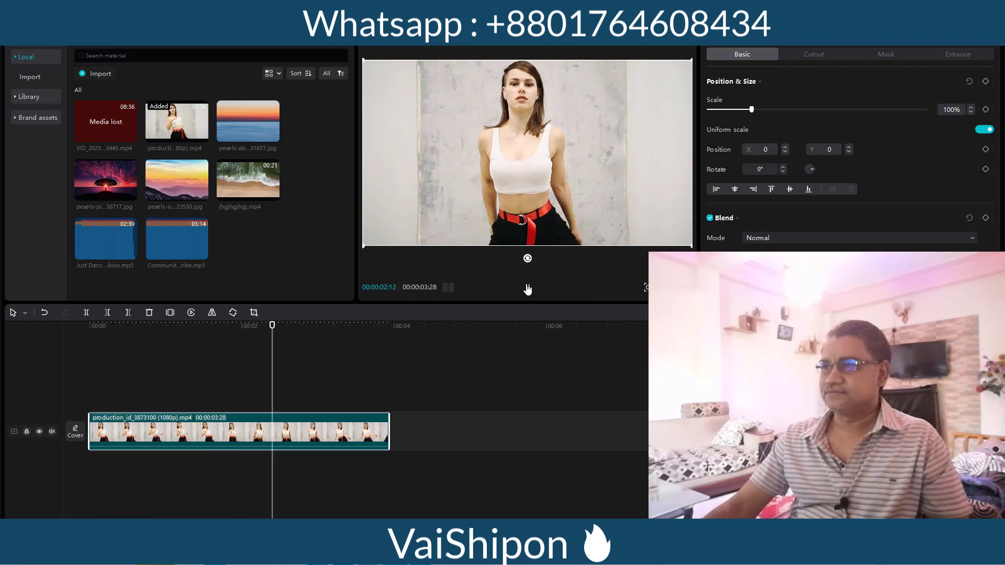
click(527, 288)
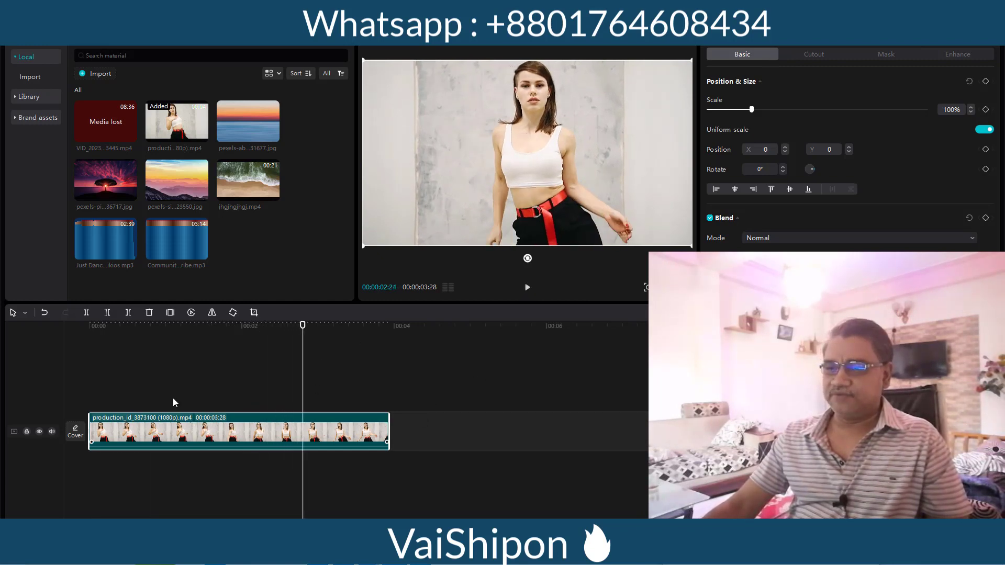
- Move the woman clip up to an overlay track and remove its background with Auto cutout
drag(175, 402, 189, 393)
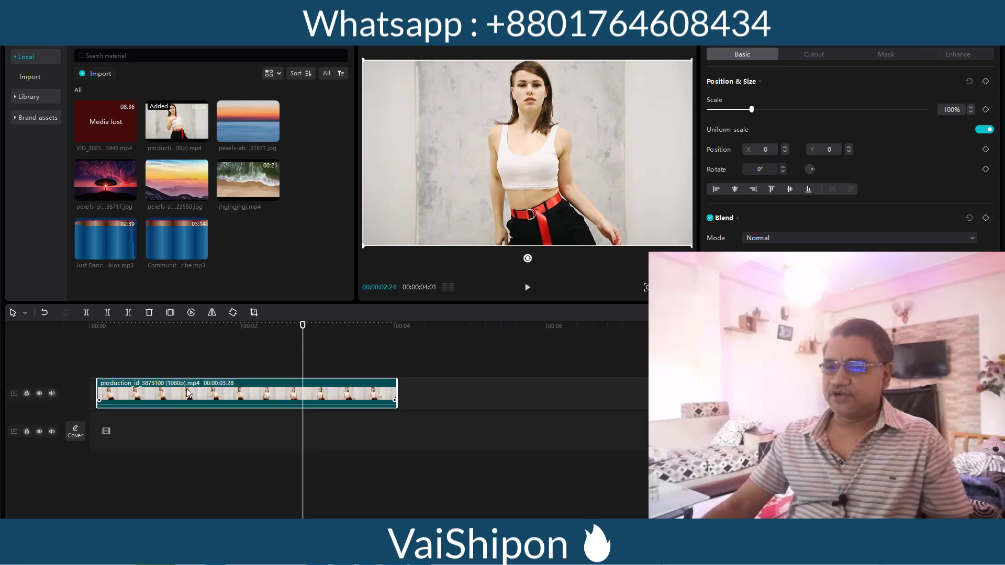
click(813, 57)
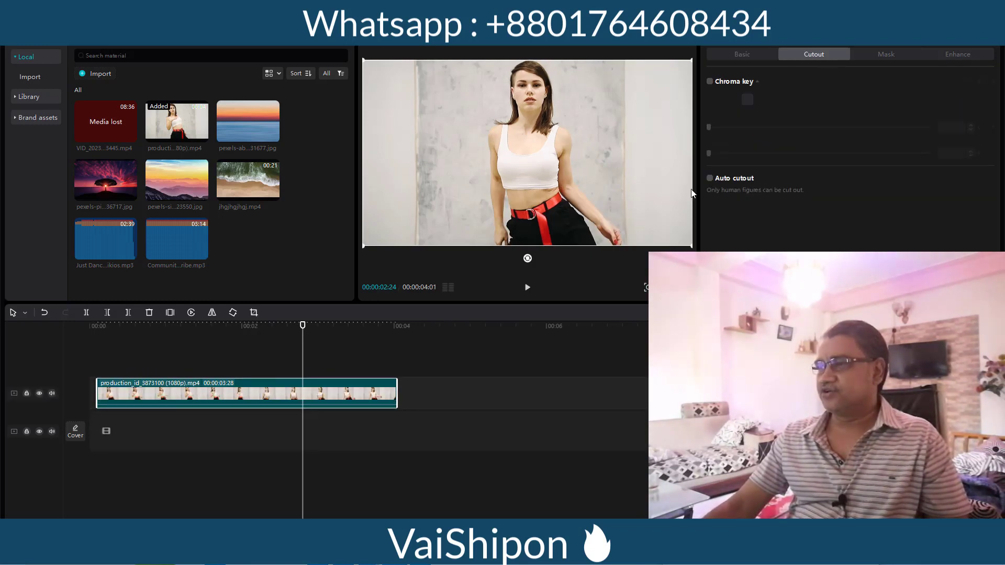
click(710, 179)
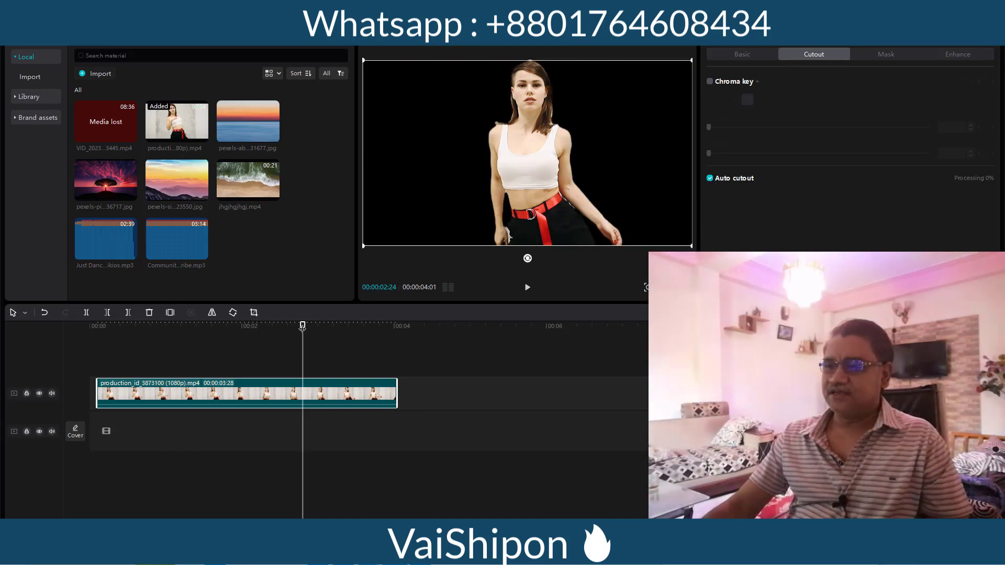
mouse_move(302, 327)
mouse_down()
mouse_move(116, 327)
mouse_move(296, 327)
mouse_up()
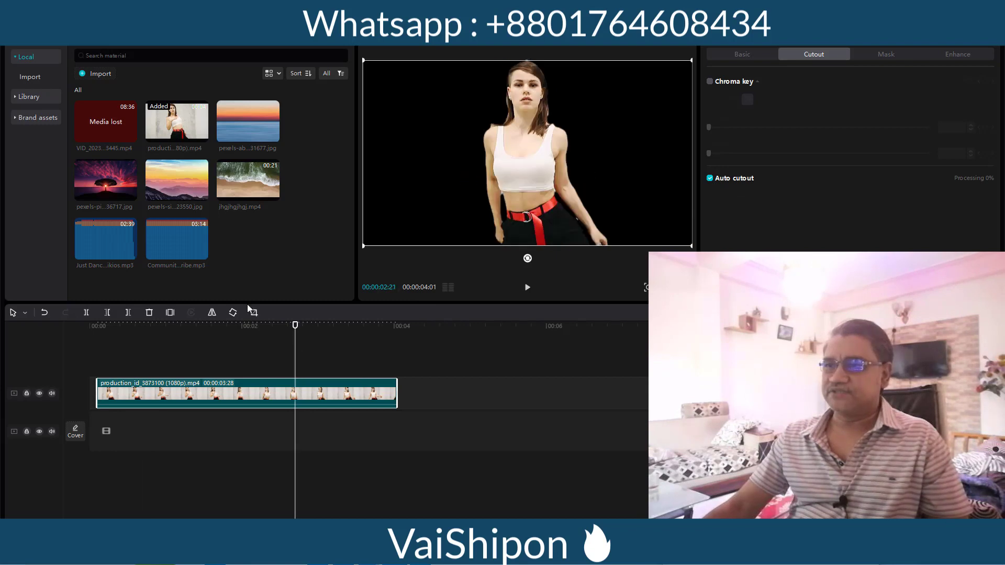
- Place jhgjhgjhgj.mp4 on the main track as the background and align the woman clip with the timeline start
drag(248, 181, 298, 434)
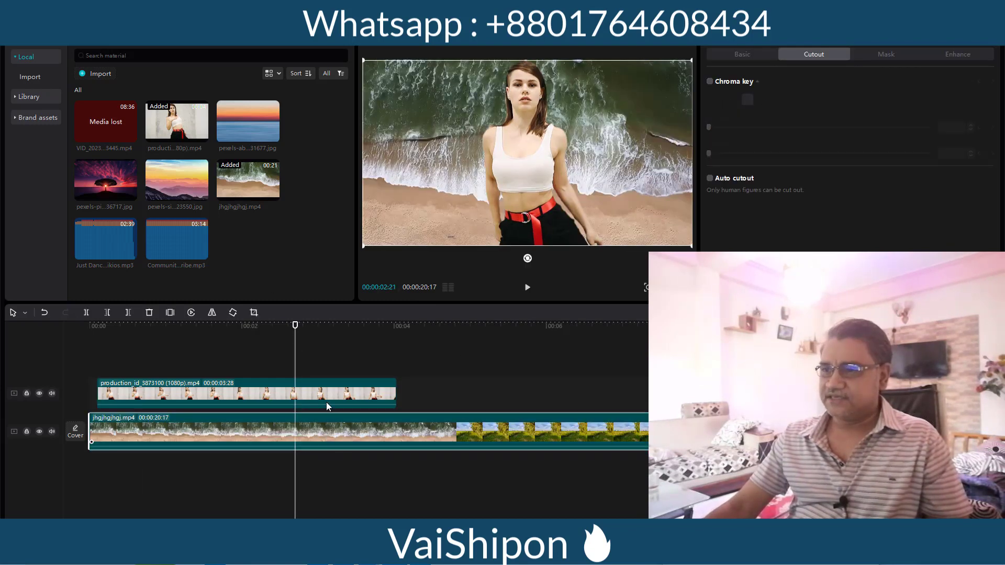
click(281, 329)
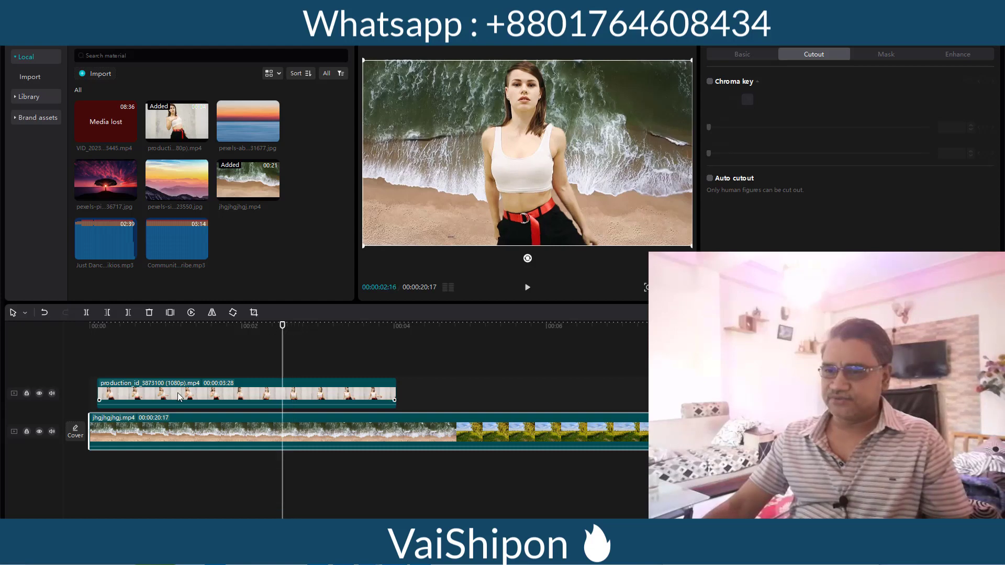
drag(170, 397, 162, 396)
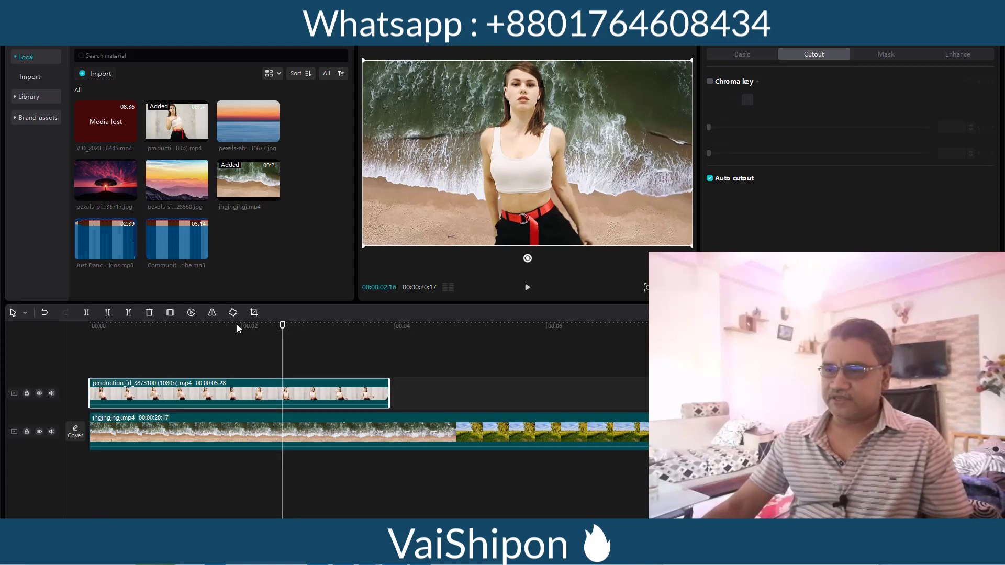
- Split the beach footage of the background clip at about 11 frames from the timeline start
click(131, 341)
drag(130, 342, 127, 342)
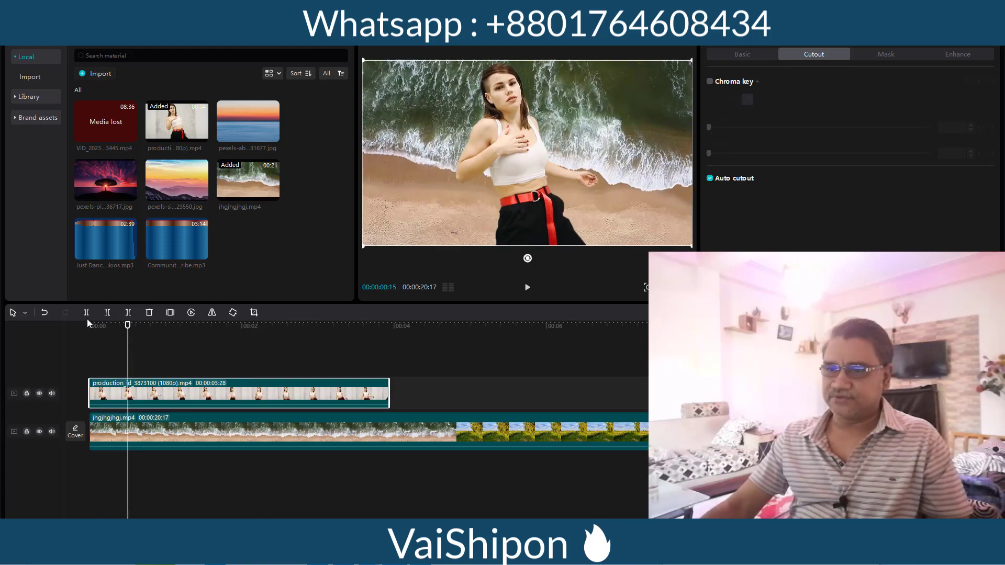
click(117, 435)
click(86, 313)
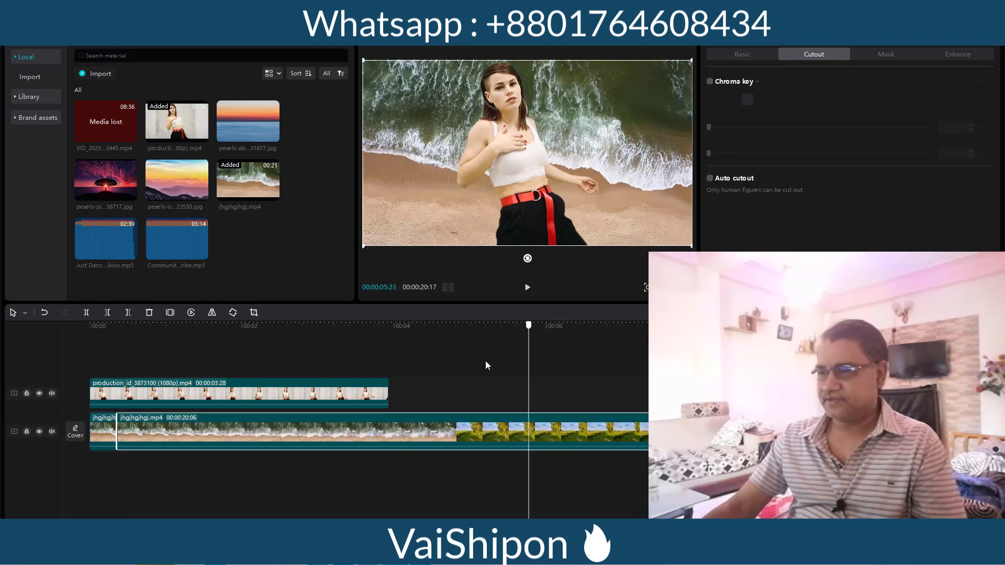
- Split the background at 00:00:05:00 and 00:00:05:29 in the field footage, then delete the long beach segment before it
click(471, 361)
click(86, 312)
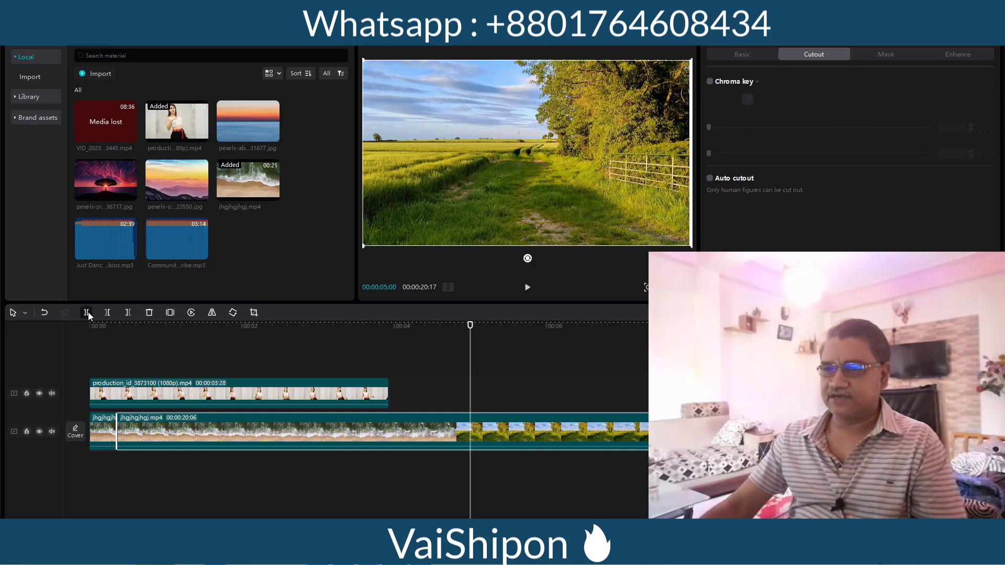
click(490, 339)
drag(588, 344, 544, 340)
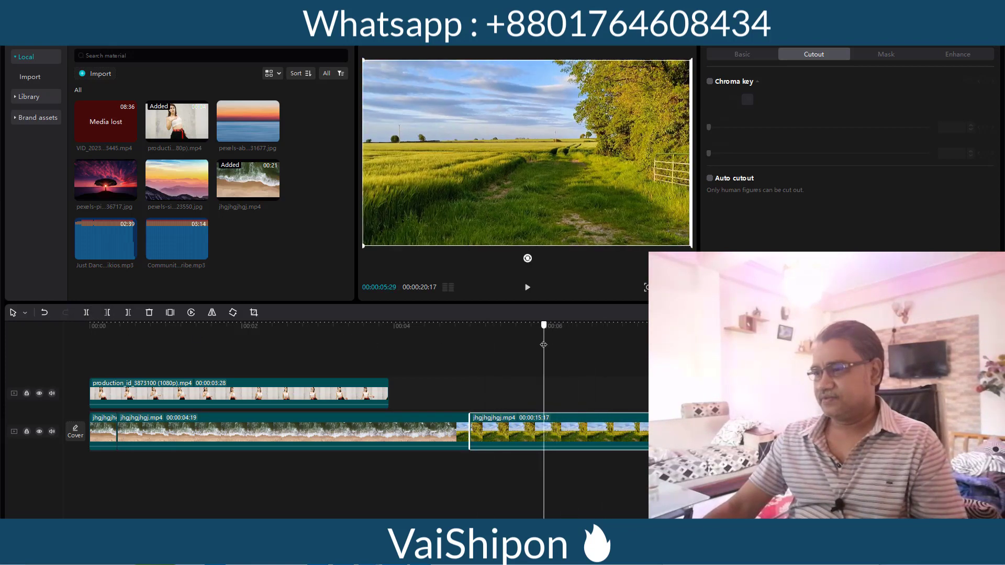
click(86, 312)
click(386, 438)
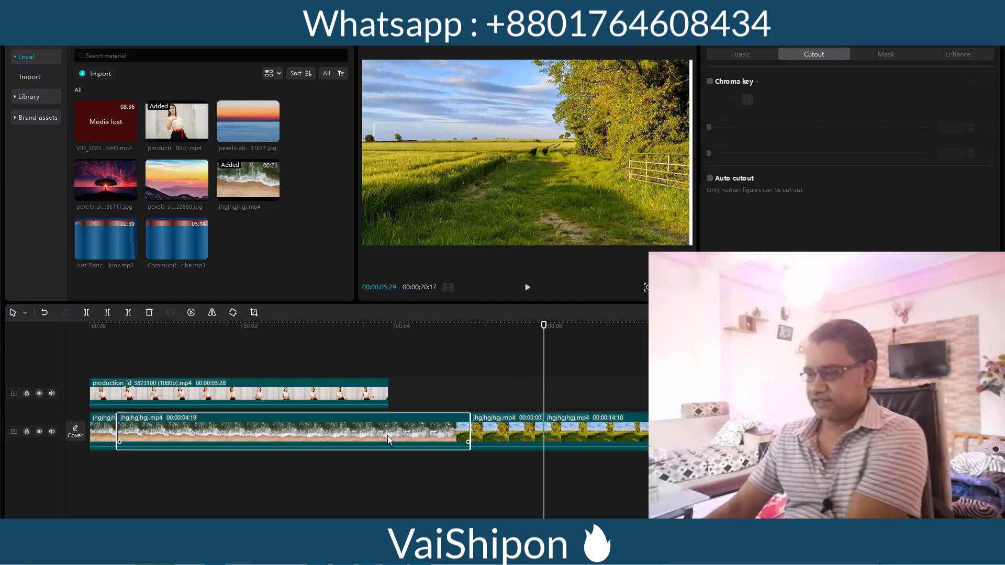
key(Delete)
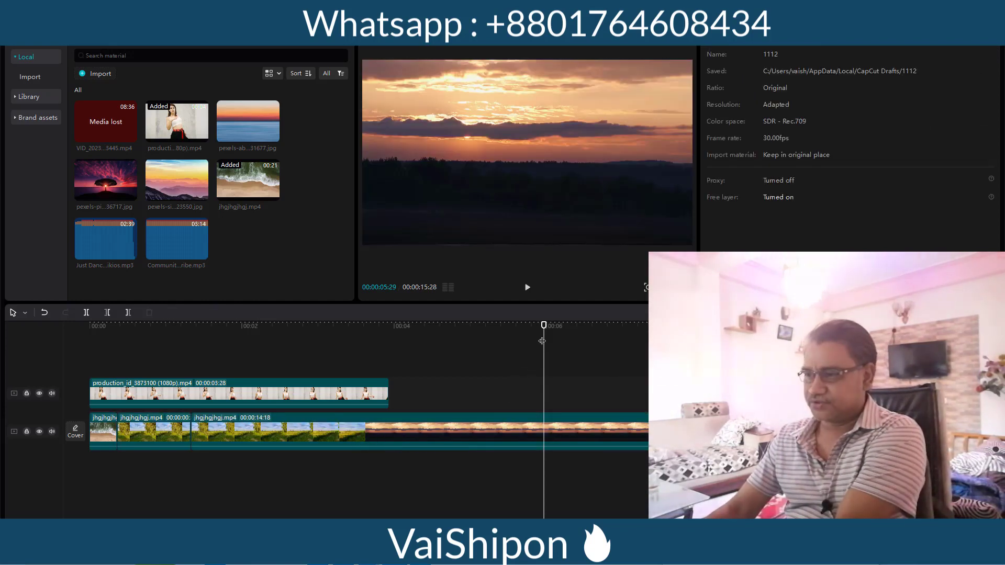
- Split the last background segment at 00:00:12:01 in the sky footage and delete the portion between the field segment and that cut
drag(542, 342, 206, 351)
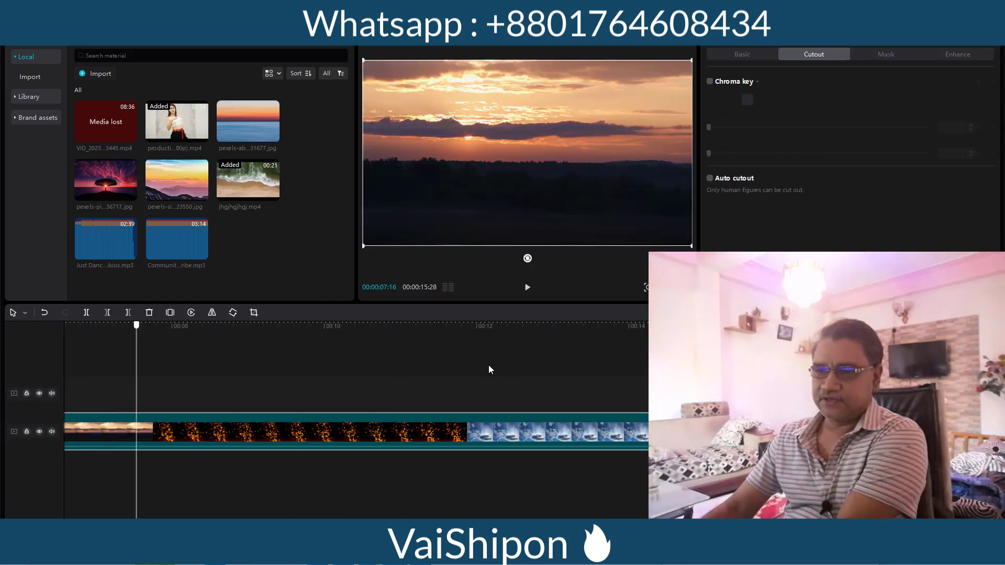
click(479, 370)
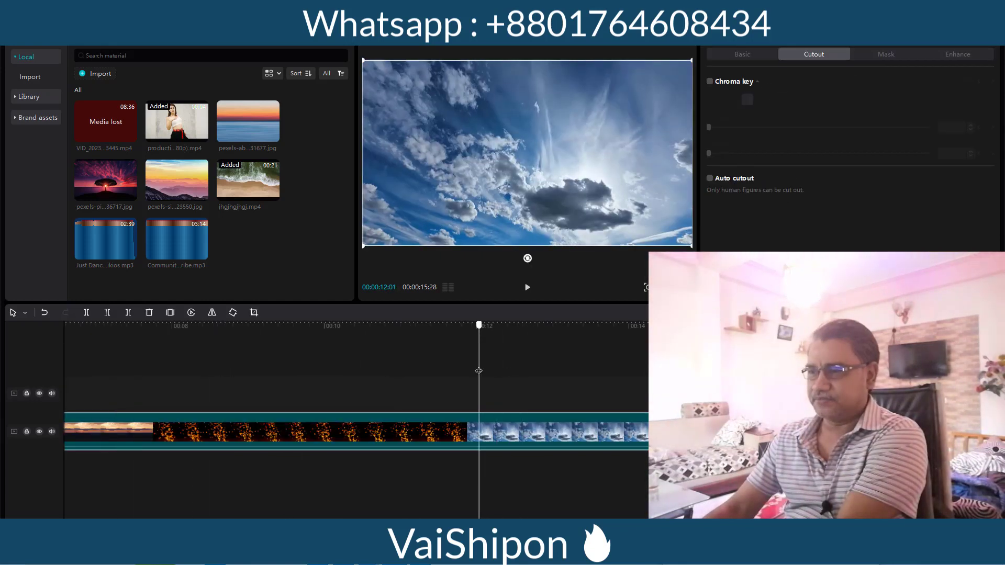
click(86, 313)
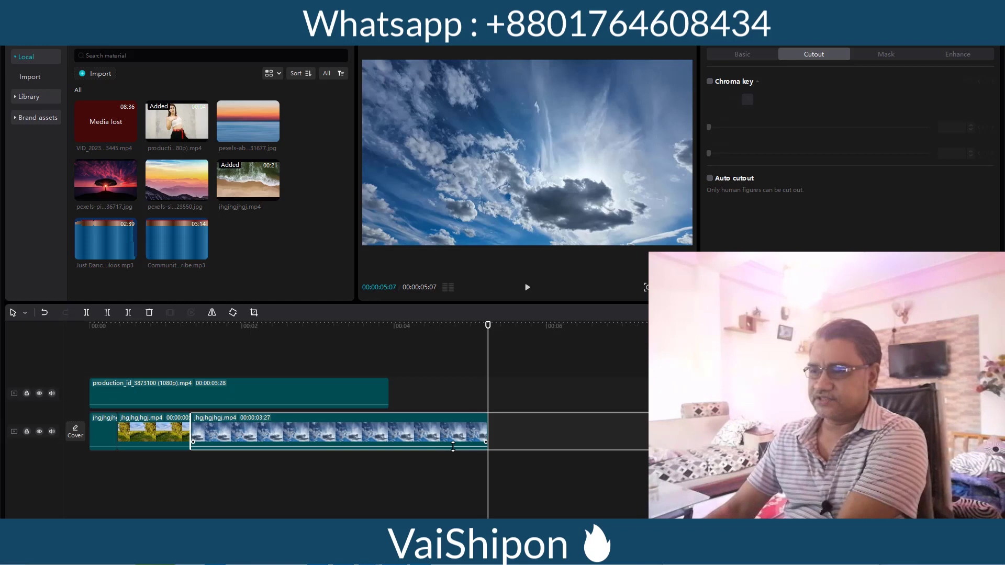
click(416, 450)
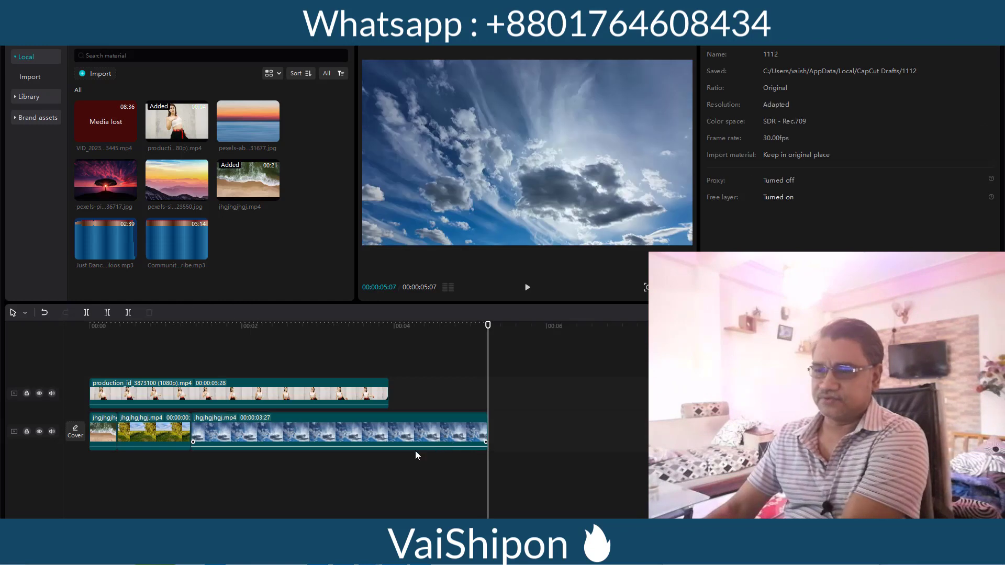
- Split the sky segment at 00:00:02:05 and delete the part after the cut
click(254, 367)
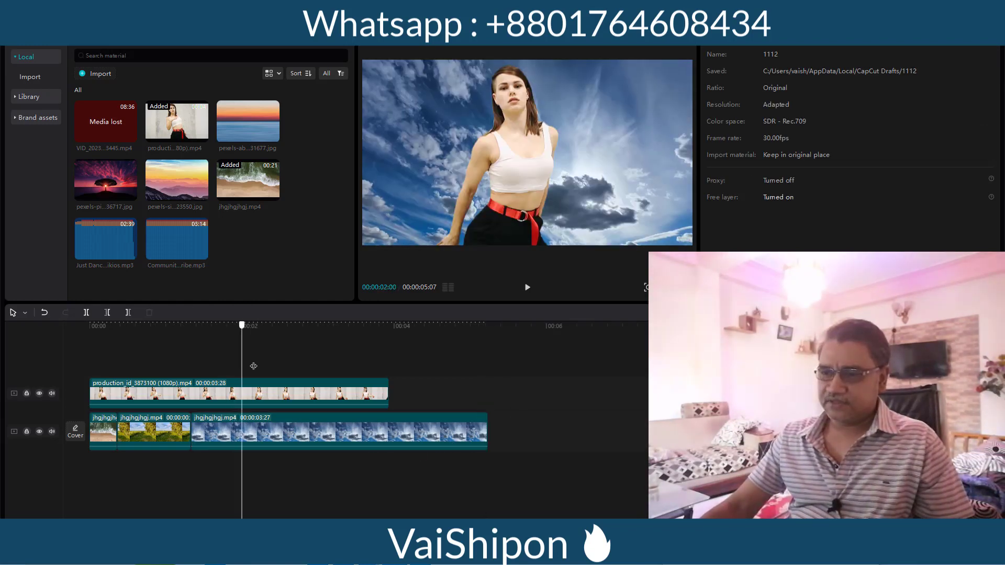
click(269, 435)
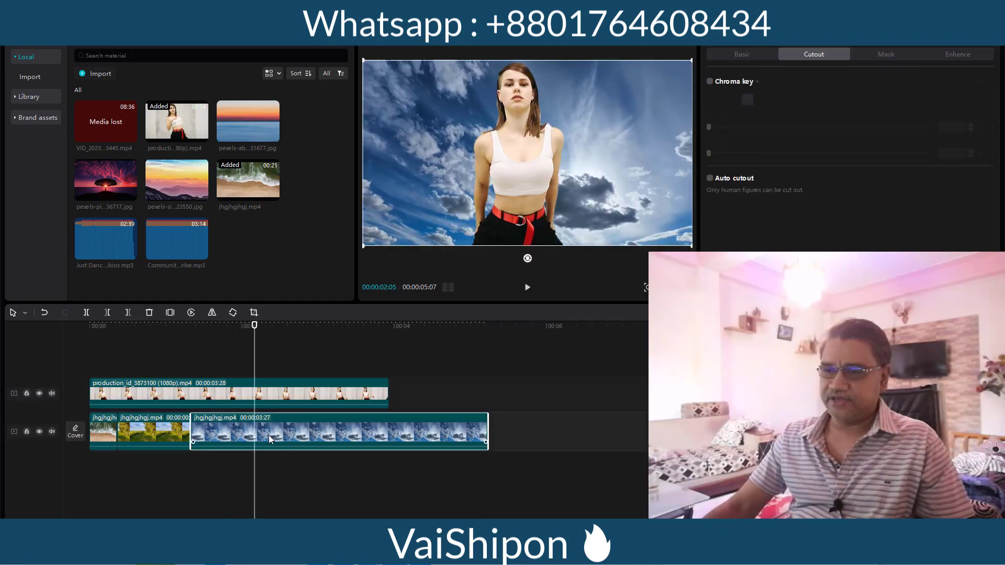
click(88, 312)
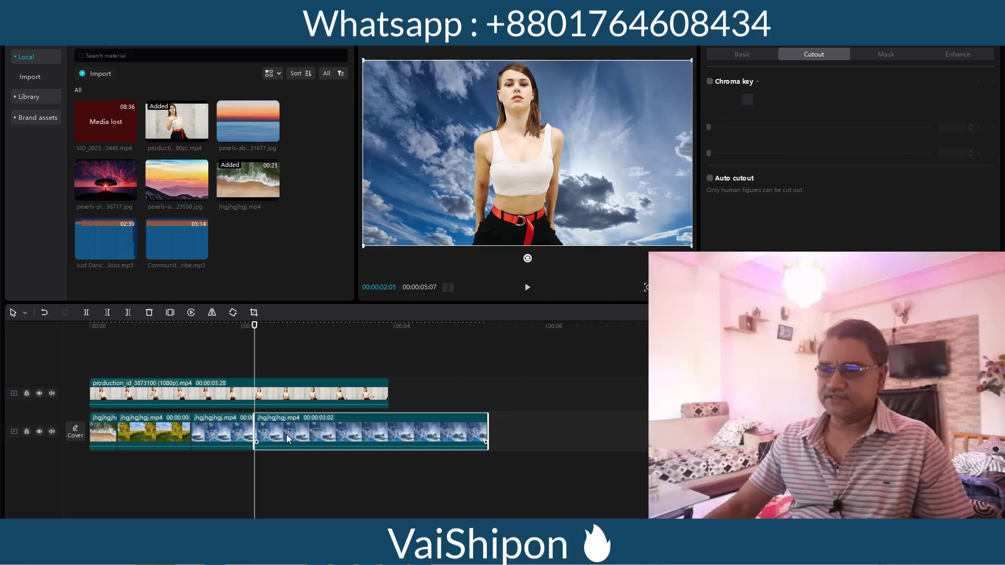
key(Delete)
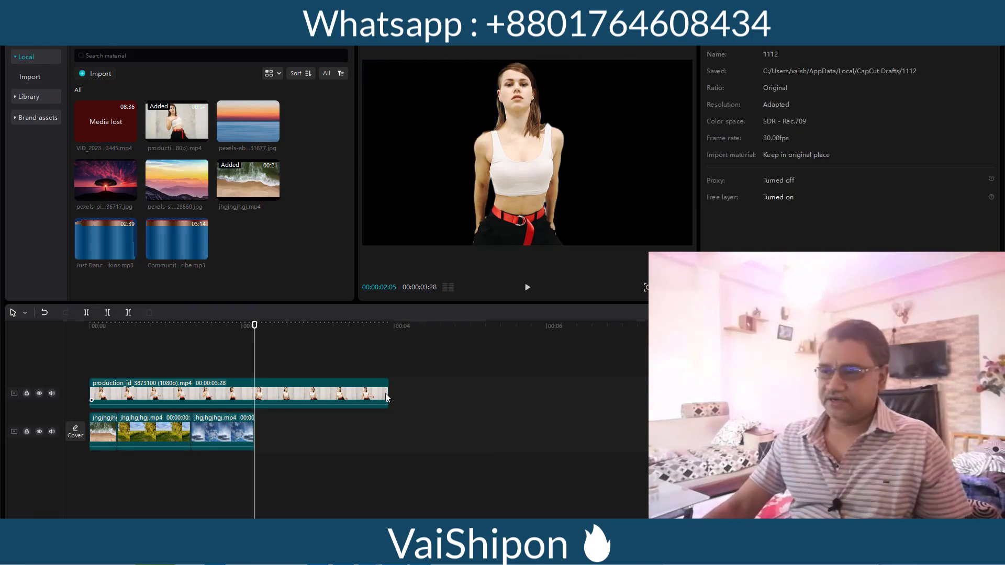
- Trim the woman clip's end to 00:00:02:05 to match the background, and play the composite from the start
drag(387, 392, 257, 393)
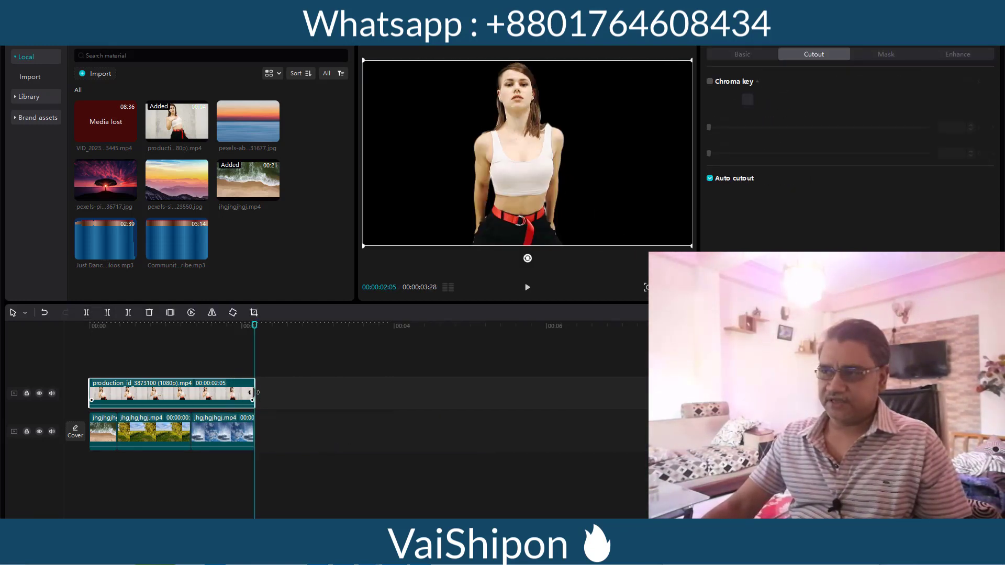
click(88, 326)
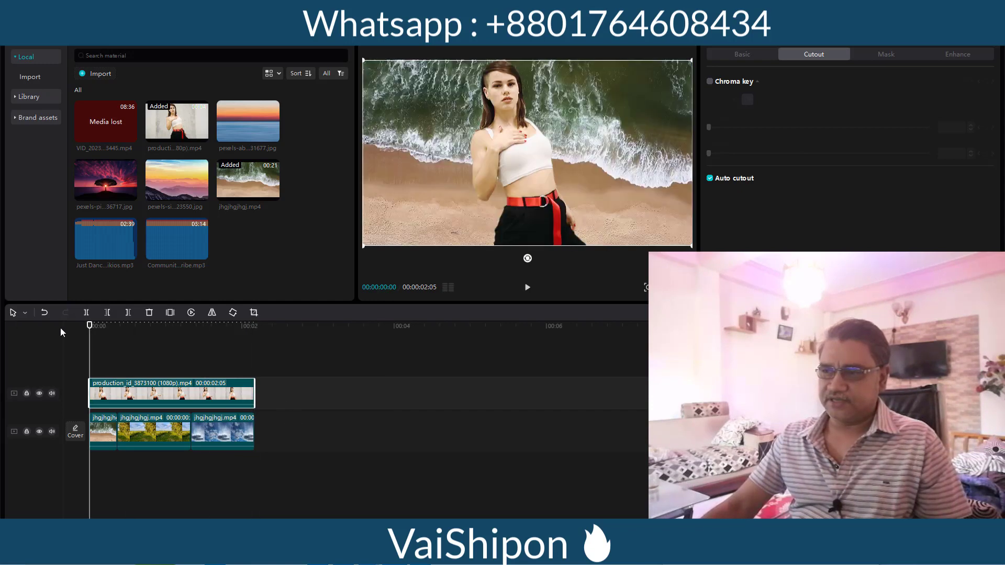
click(528, 288)
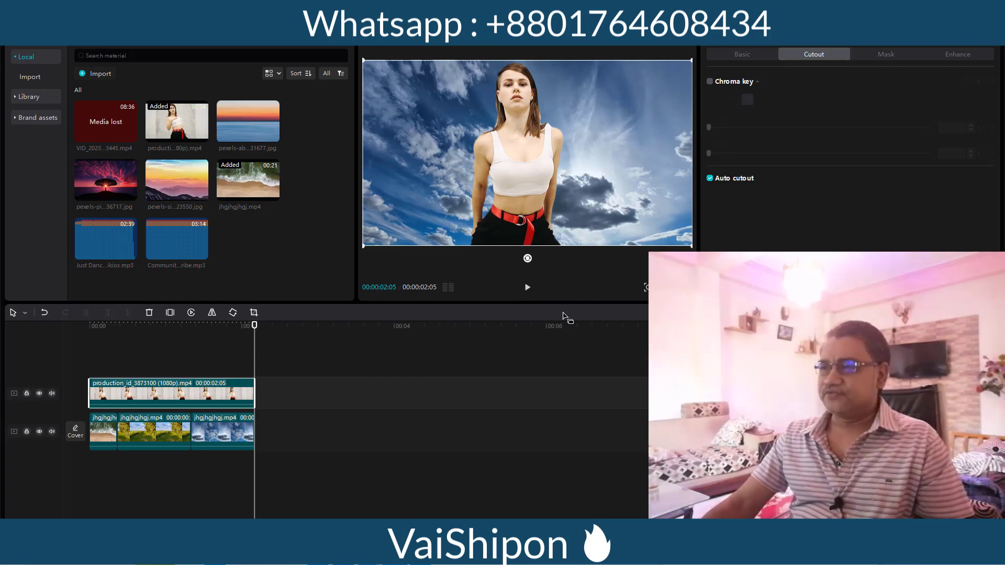
drag(254, 330, 150, 327)
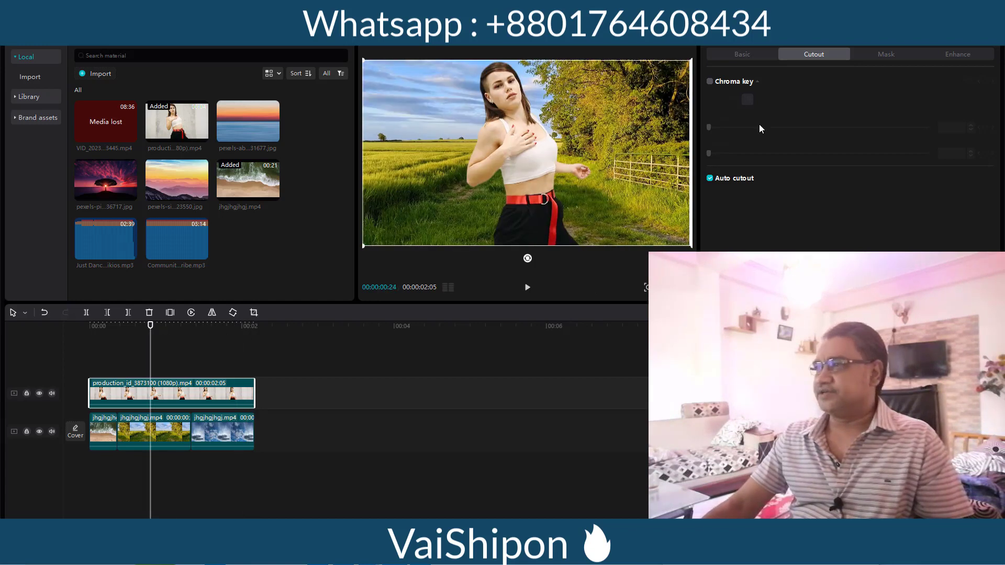
- Try the Brighten blend mode on the woman clip and play the composite from the start
click(739, 55)
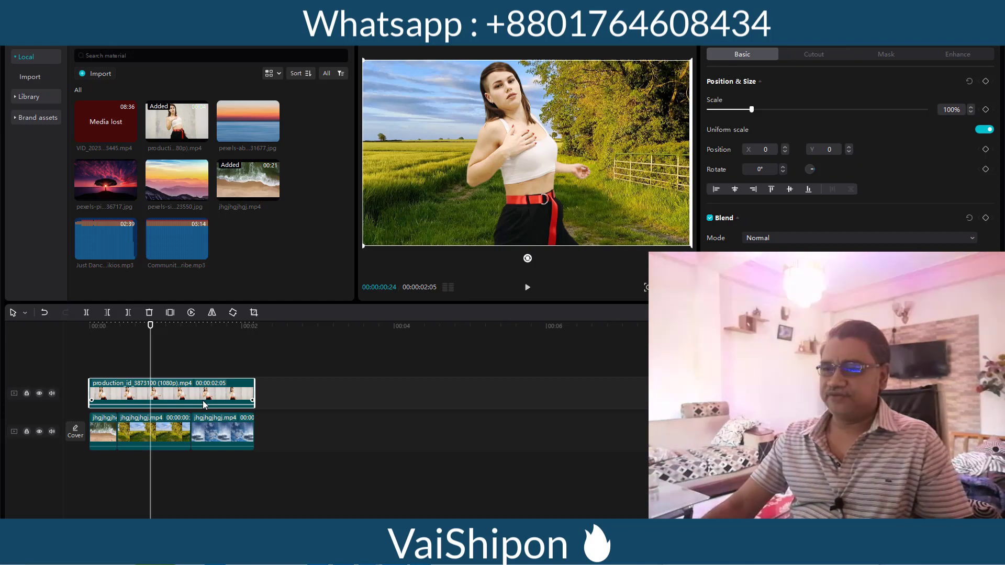
click(770, 240)
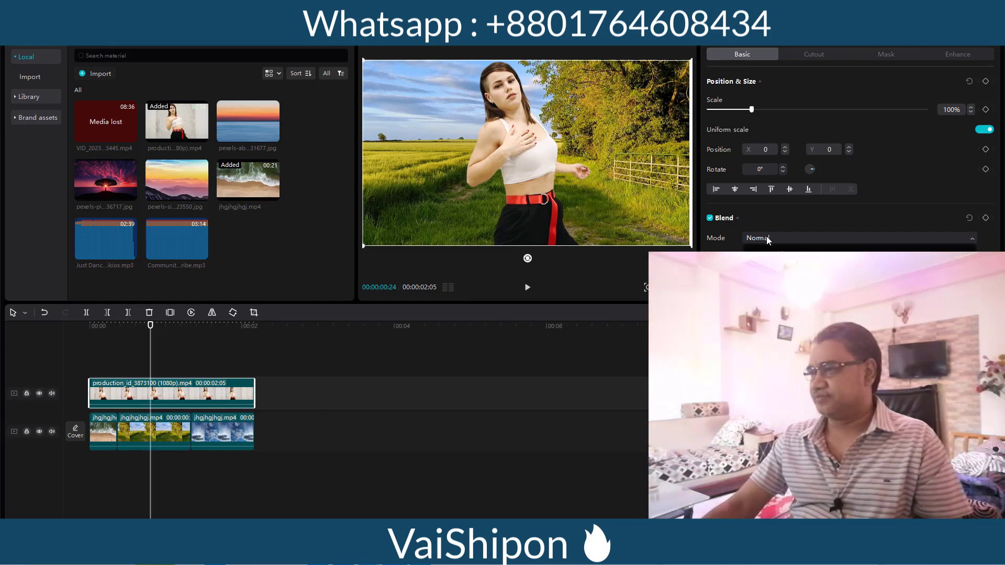
click(785, 340)
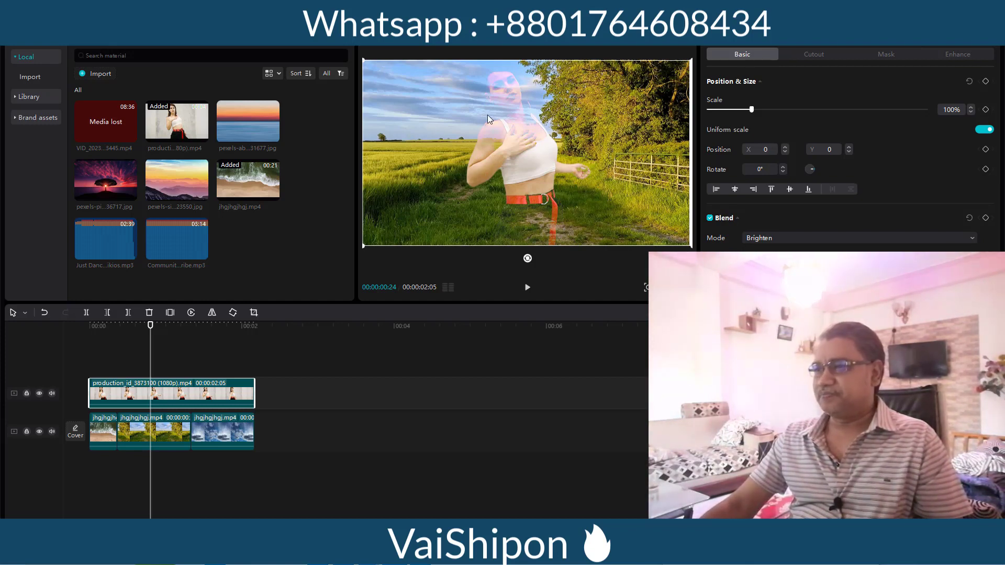
click(89, 328)
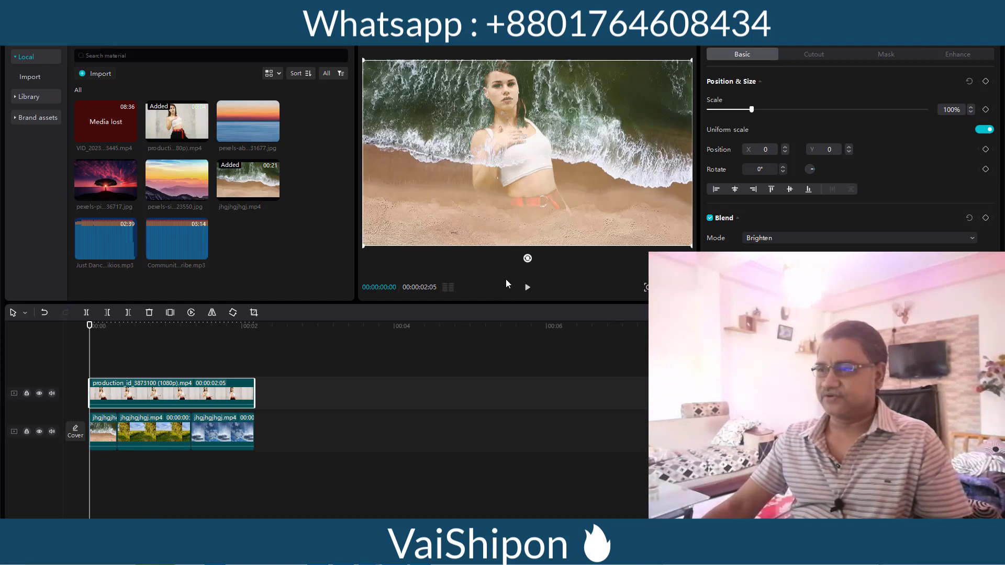
click(523, 290)
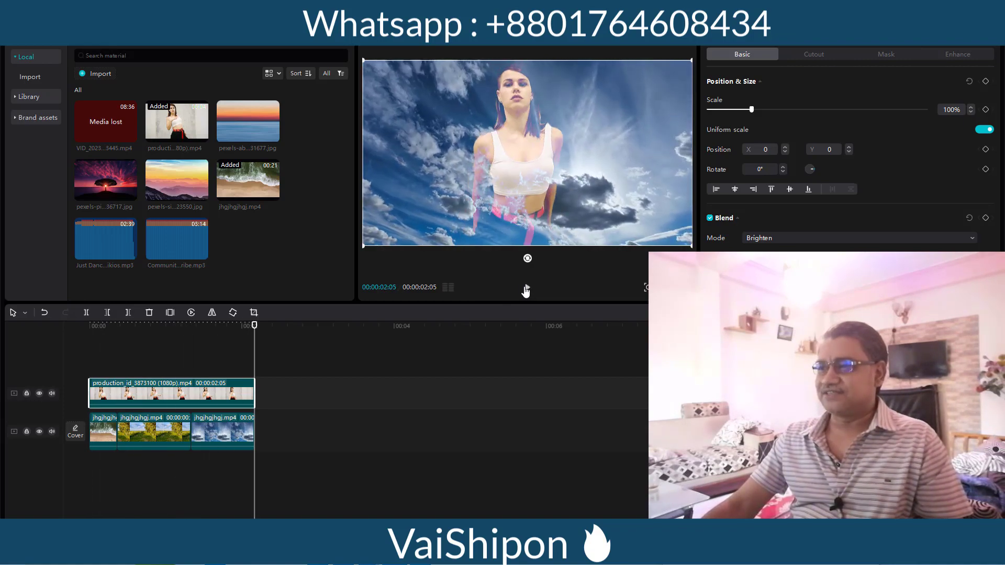
click(527, 289)
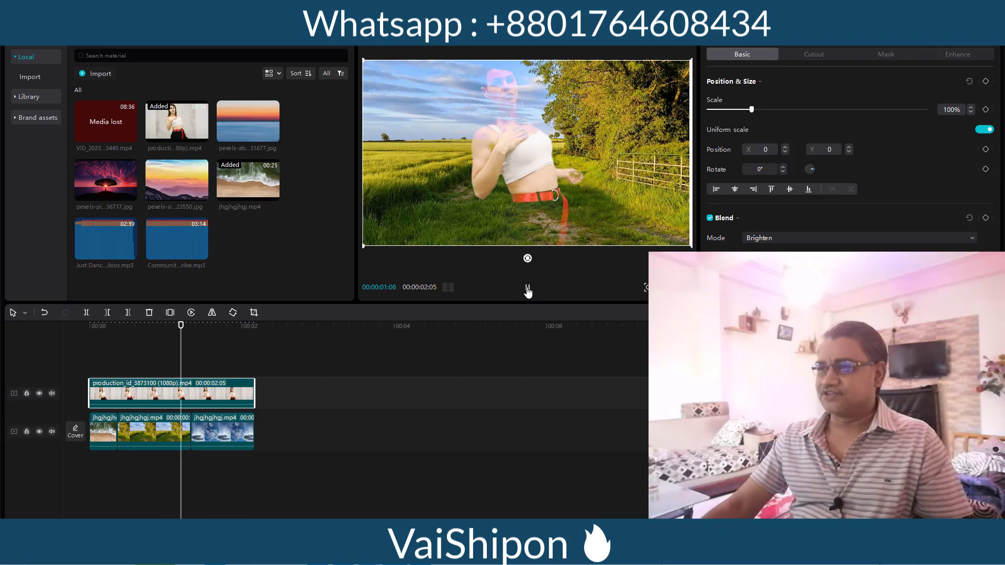
click(528, 290)
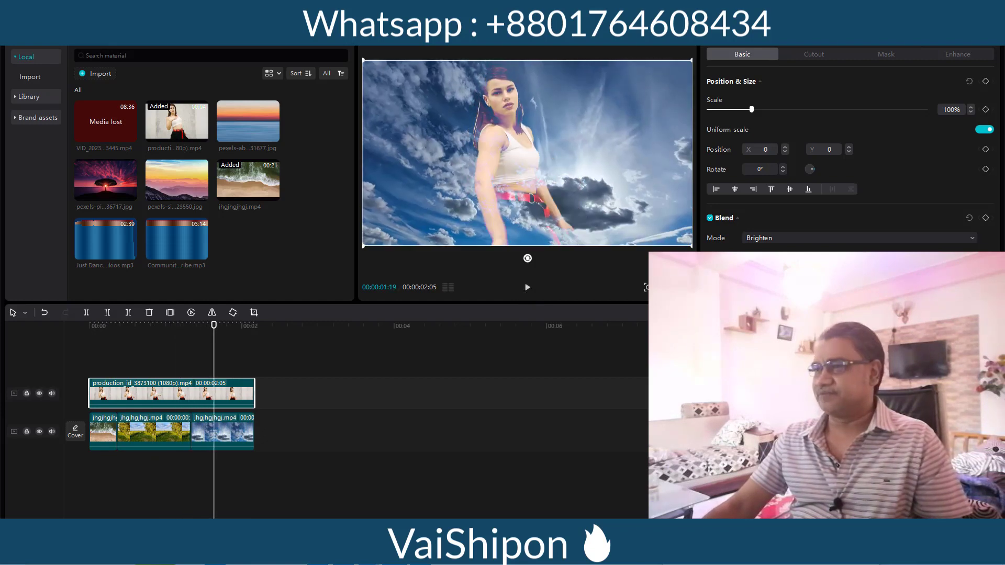
- Return the woman clip's blend mode to Normal and play the composite for comparison
click(770, 237)
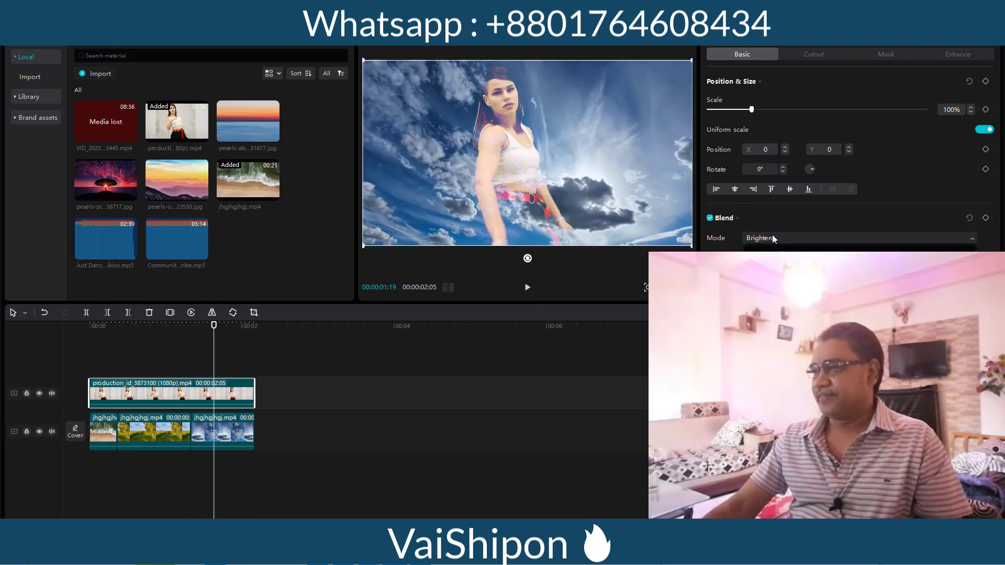
click(765, 258)
click(528, 288)
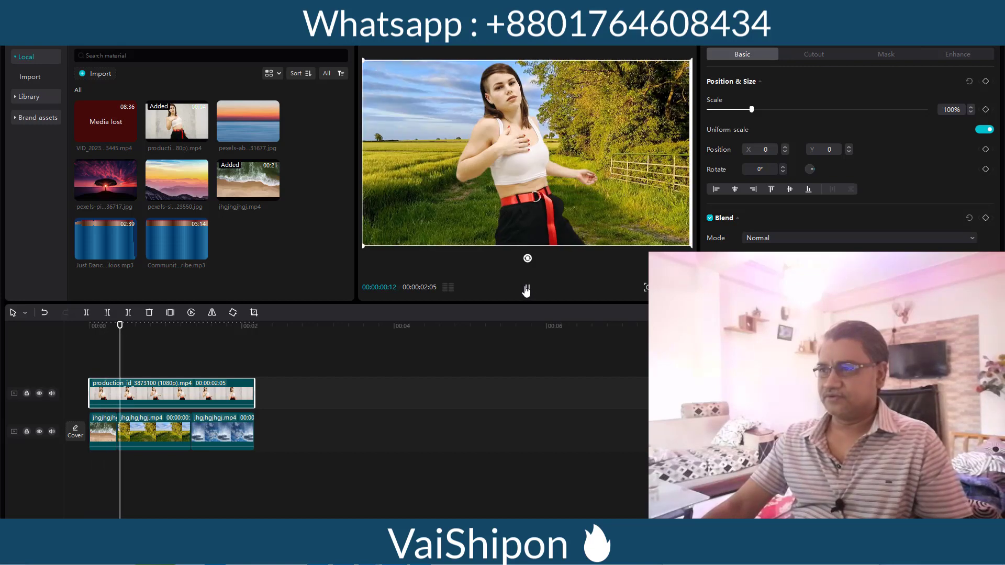
click(527, 288)
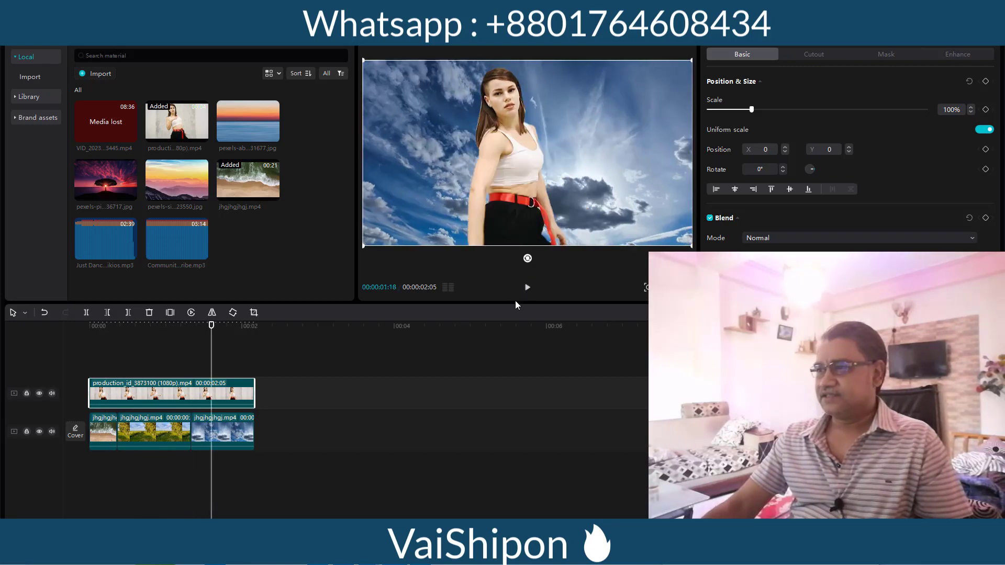
- Try the Screen blend mode on the woman clip and play the beach, field and sky composite from the start
click(770, 238)
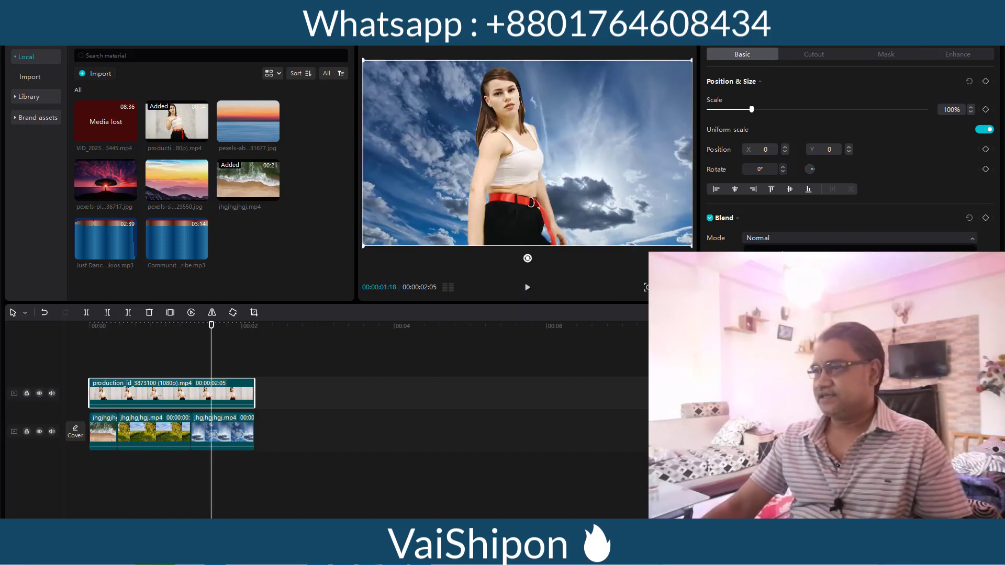
click(765, 291)
click(90, 325)
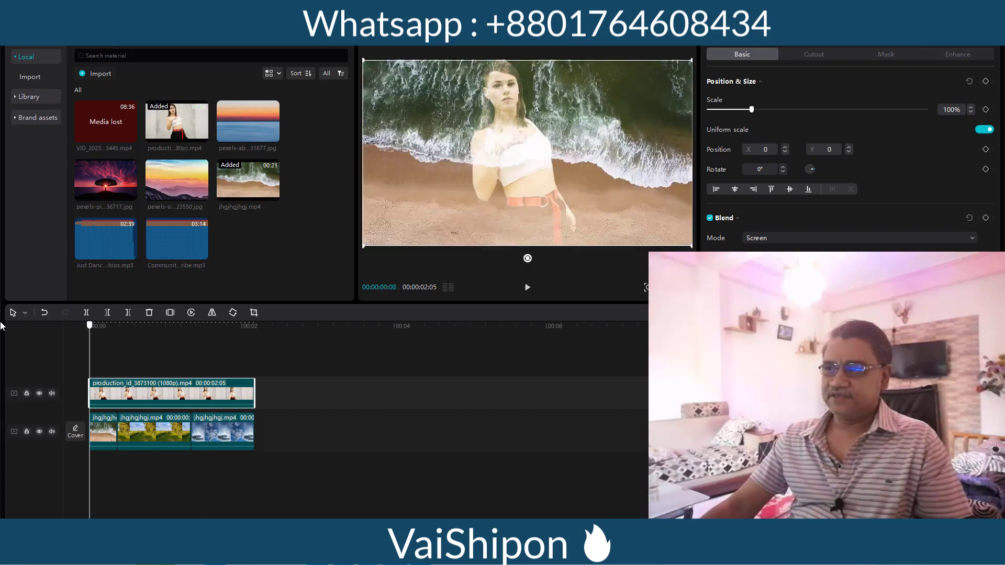
click(528, 290)
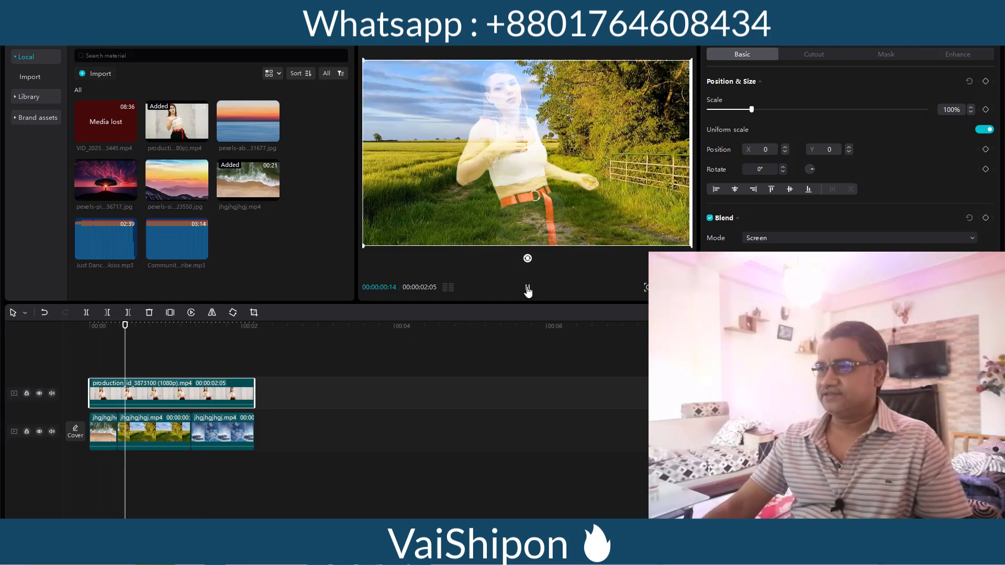
click(527, 289)
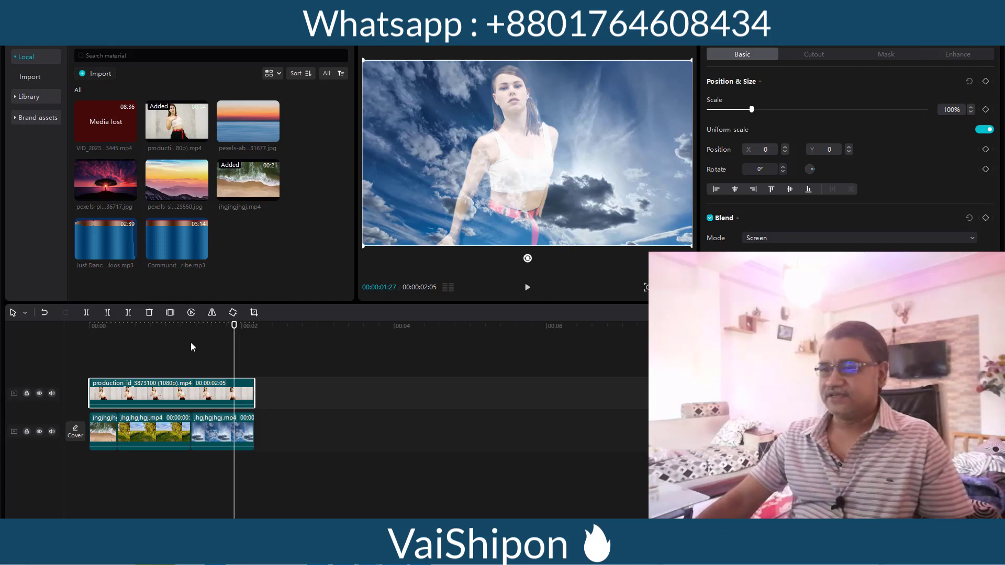
- Delete all three background segments and place pexels-simon-berger-1323550.jpg beneath the woman clip, lasting 00:00:02:05
key(Home)
drag(265, 436, 17, 433)
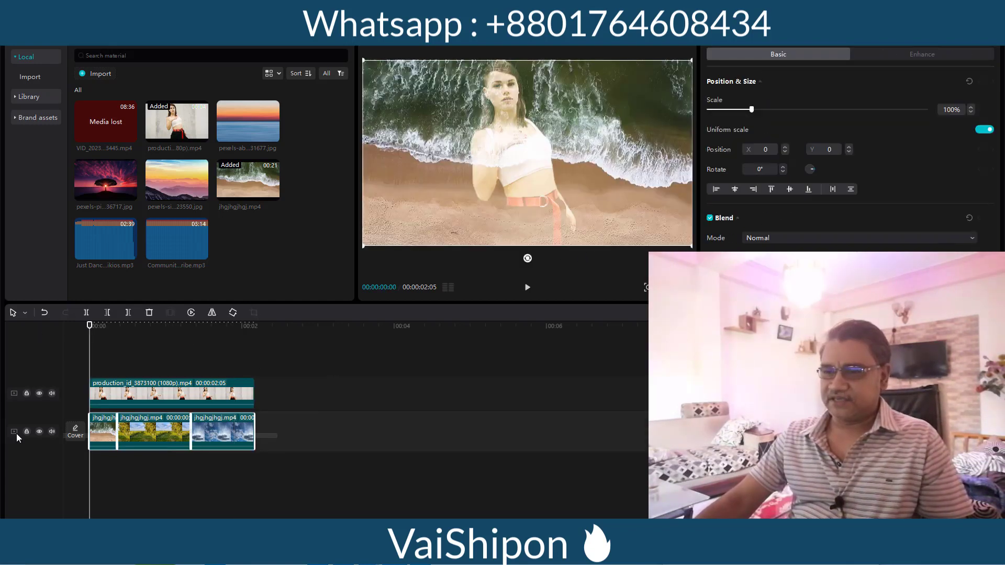
key(Delete)
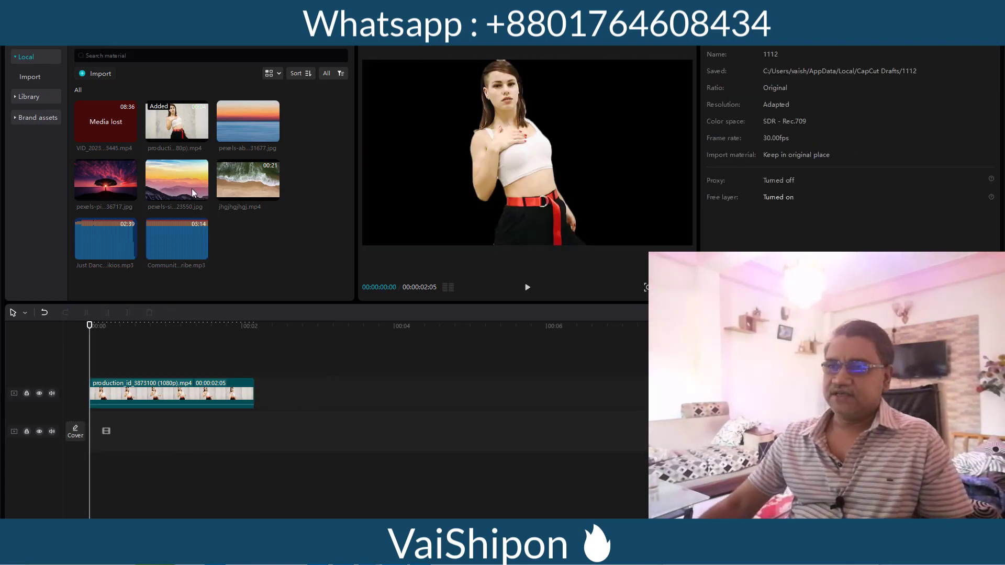
drag(175, 180, 149, 432)
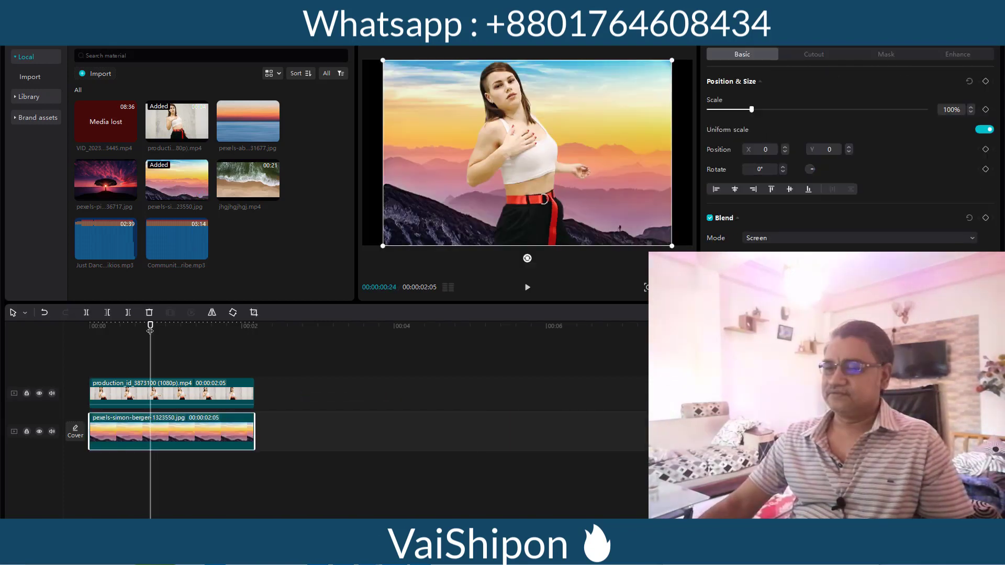
- Try the Screen blend mode on the woman clip over the mountain image and play it from the start
click(208, 393)
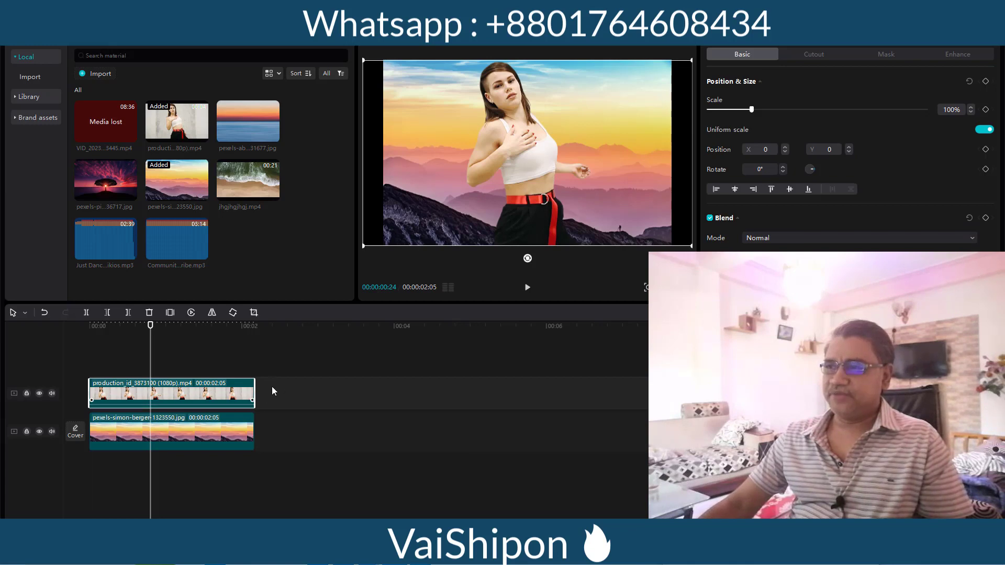
click(759, 238)
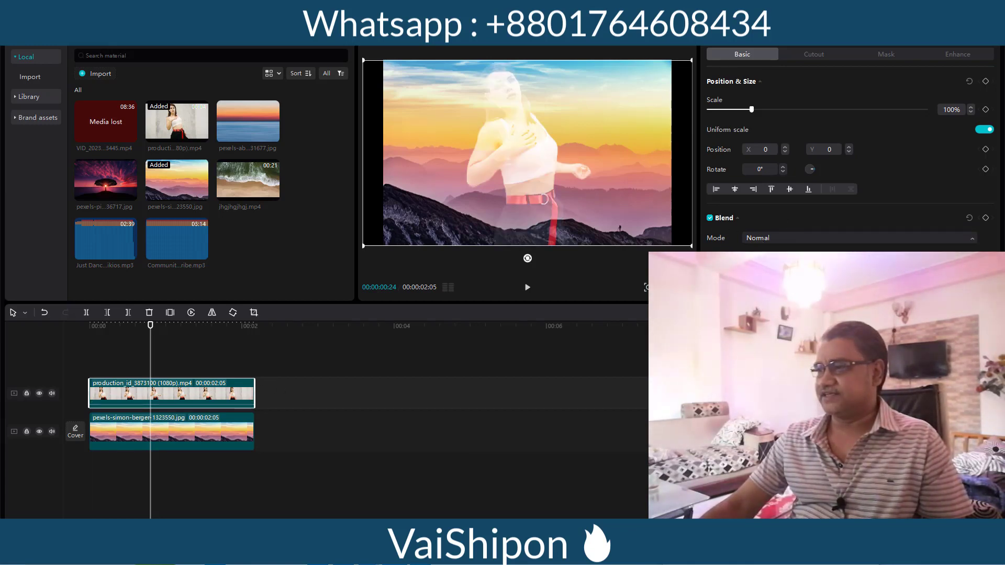
drag(150, 326, 89, 326)
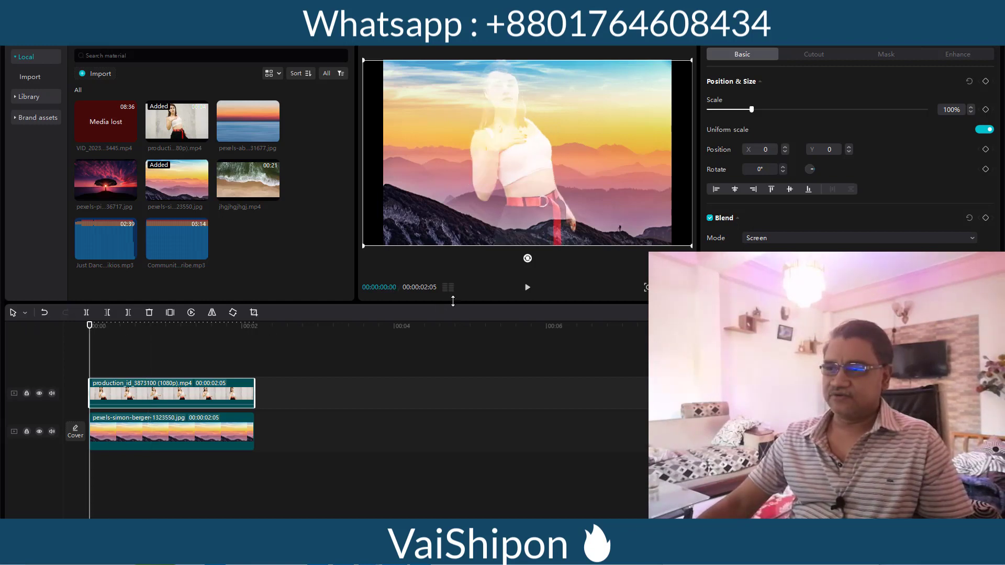
click(527, 290)
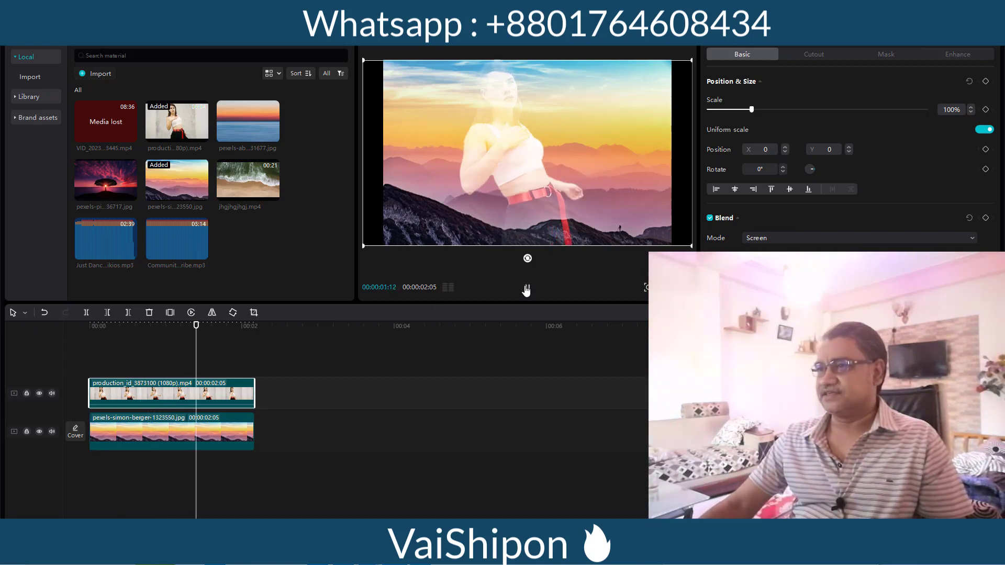
click(527, 290)
- Reset the woman clip's blend mode to Normal and scrub the mountain composite back to 00:00:00:12
click(762, 240)
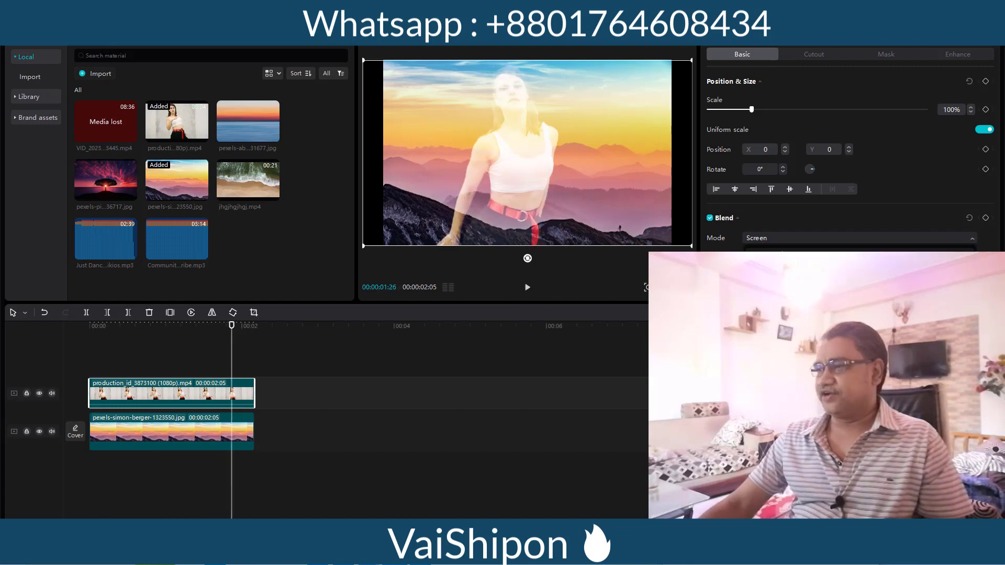
click(765, 259)
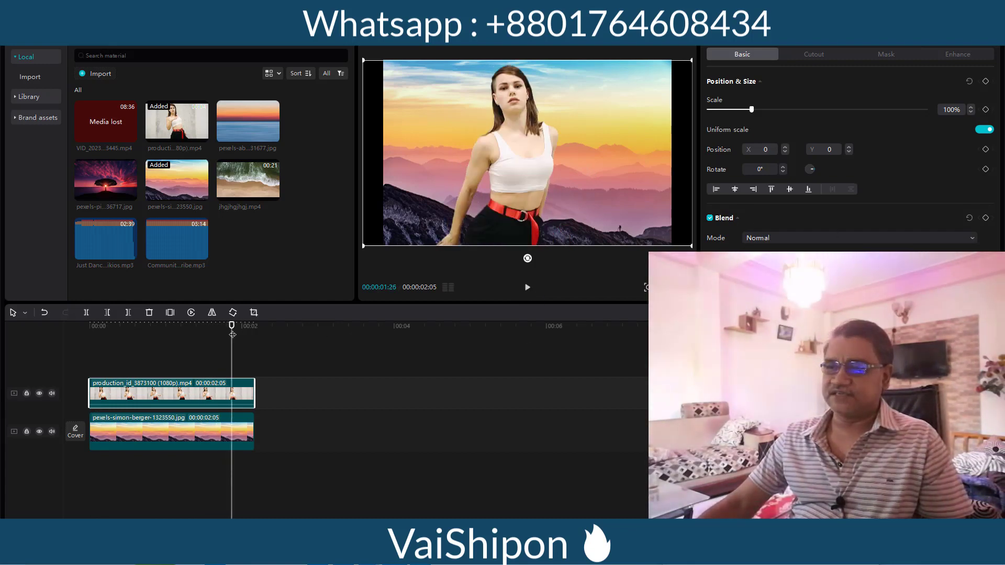
drag(232, 330, 119, 329)
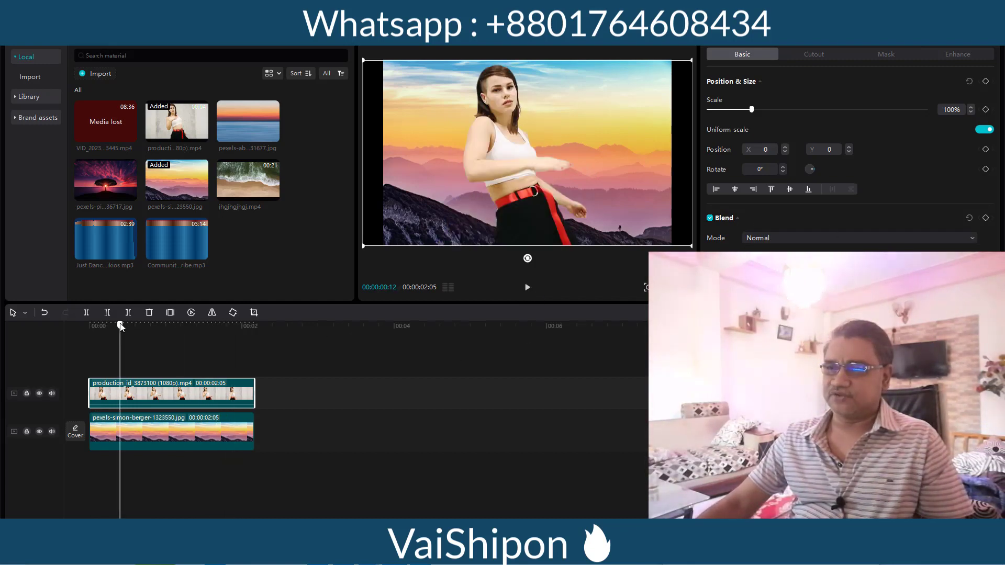
- Replace the mountain background with pexels-pixabay-36717.jpg and trim its end to 00:00:02:05 to match the woman clip
click(218, 435)
key(Delete)
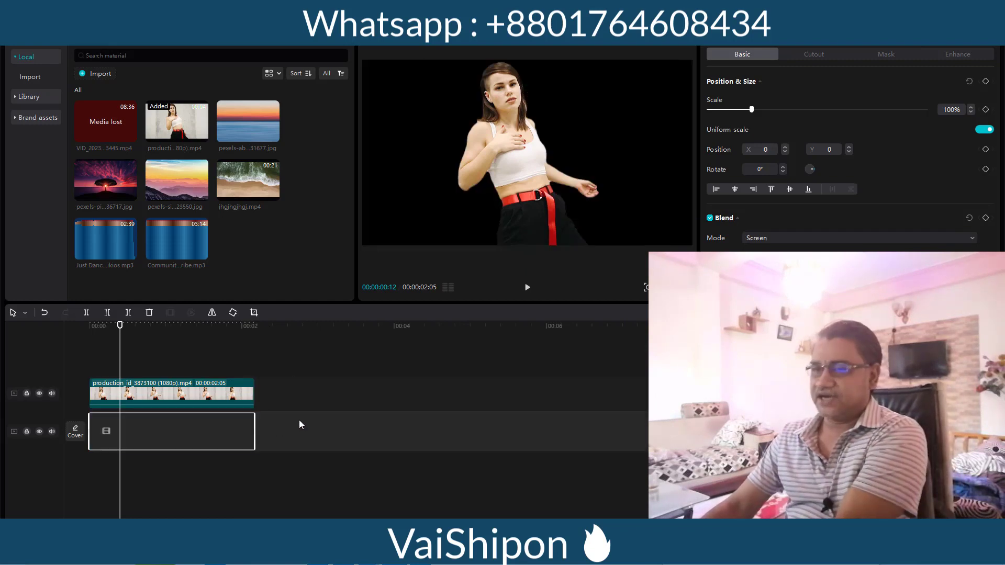
drag(115, 173, 89, 425)
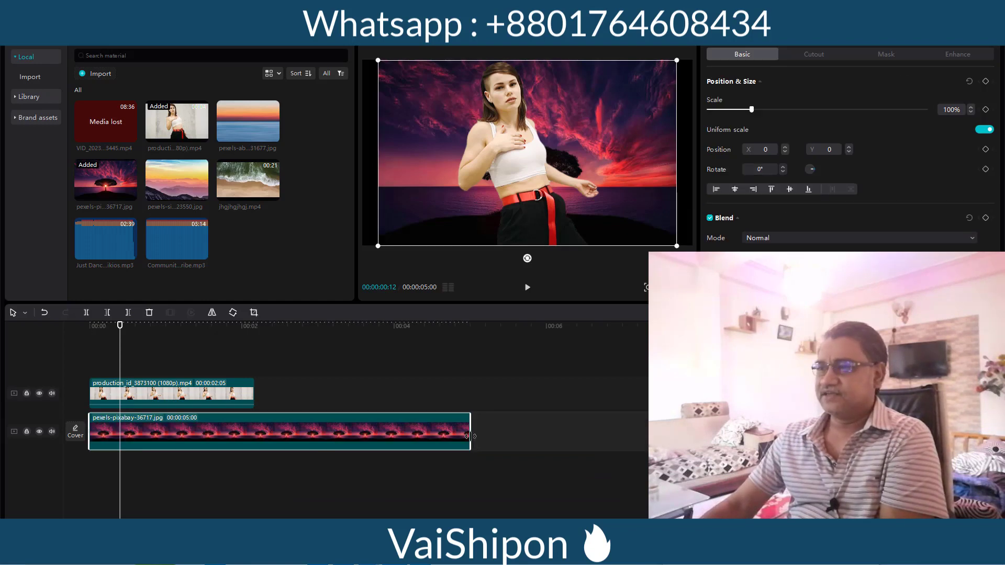
drag(470, 436, 255, 436)
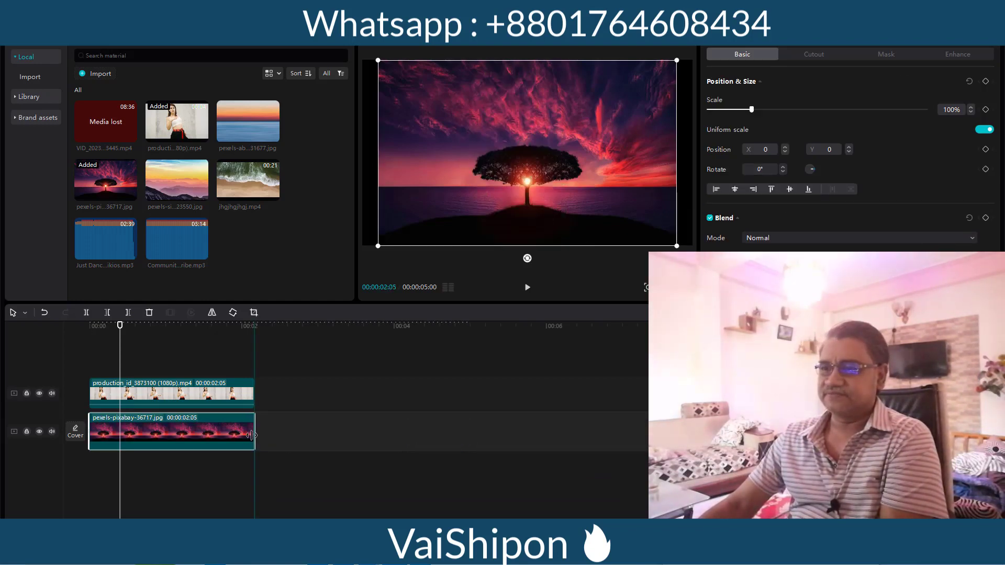
- Play the woman clip over the tree sunset background from 00:00:00:03 and pause at 00:00:01:07
drag(120, 326, 97, 326)
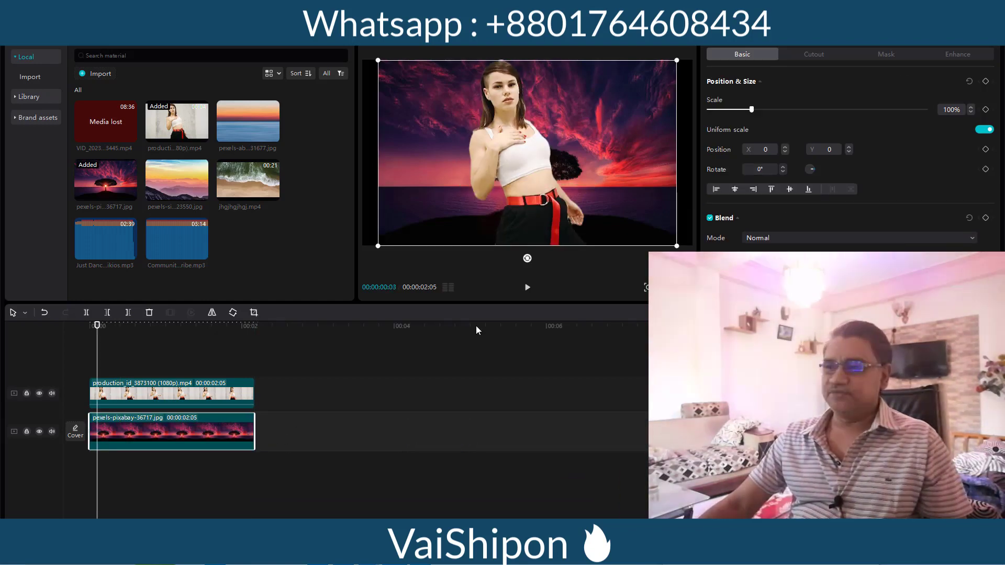
click(525, 288)
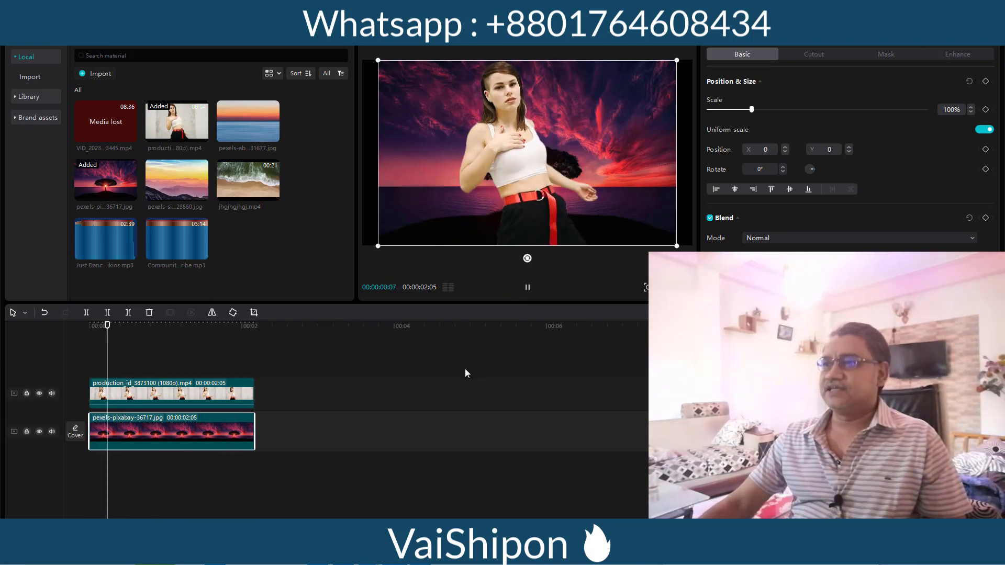
key(space)
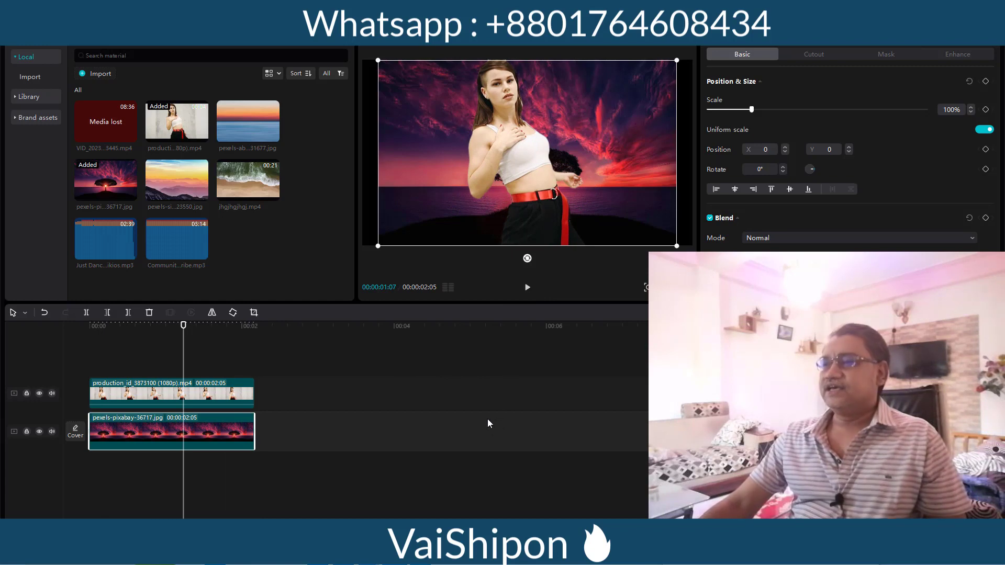